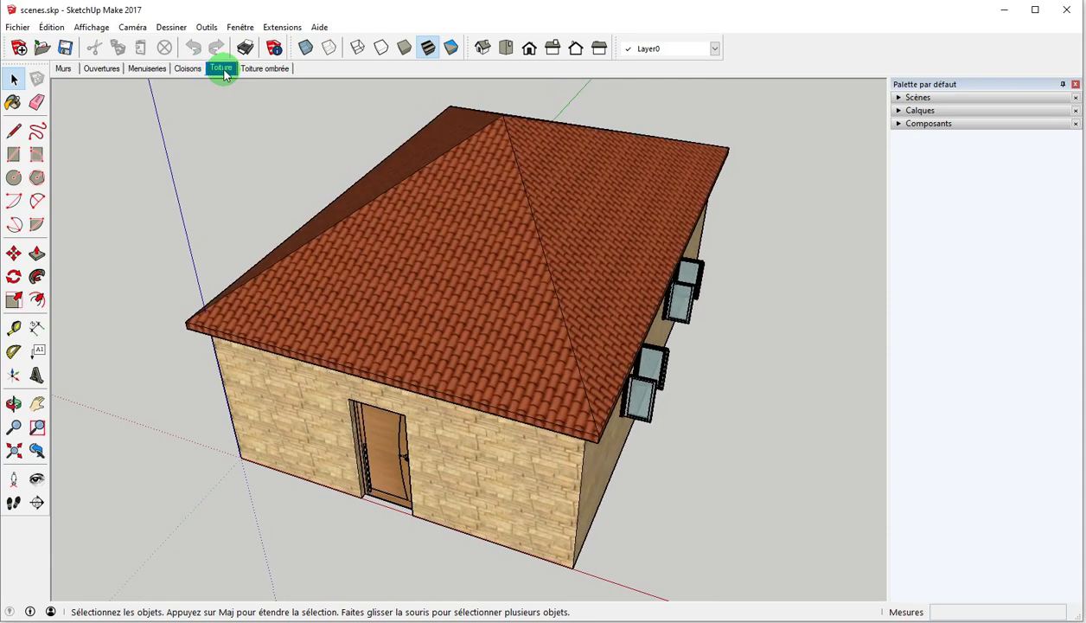
View the house model's scenes Toiture ombrée, Murs and Ouvertures to compare what each one shows
left_click(255, 69)
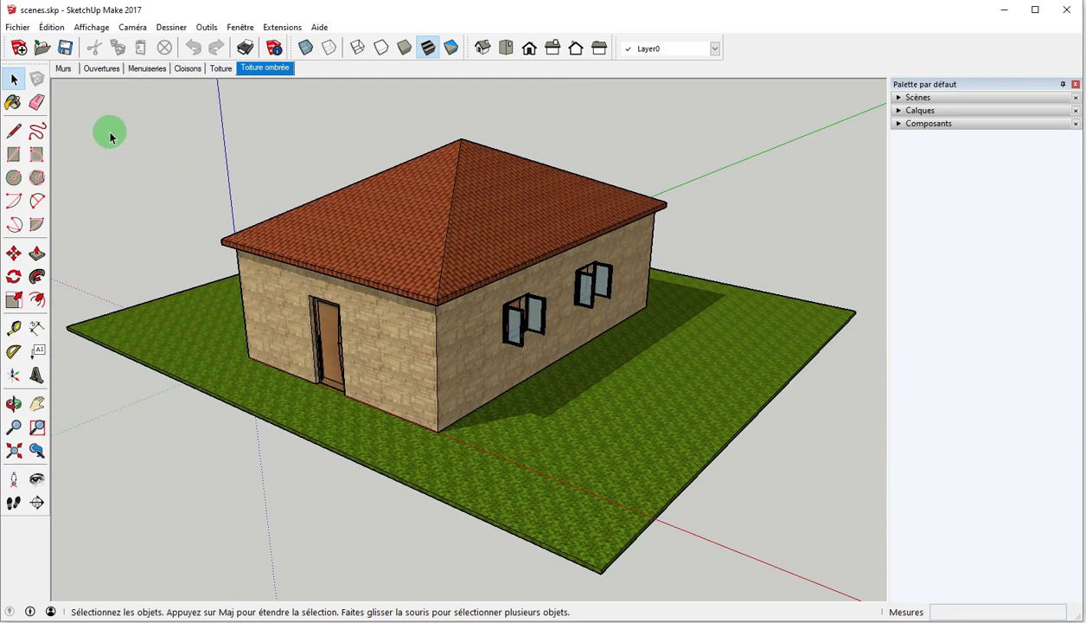
left_click(65, 70)
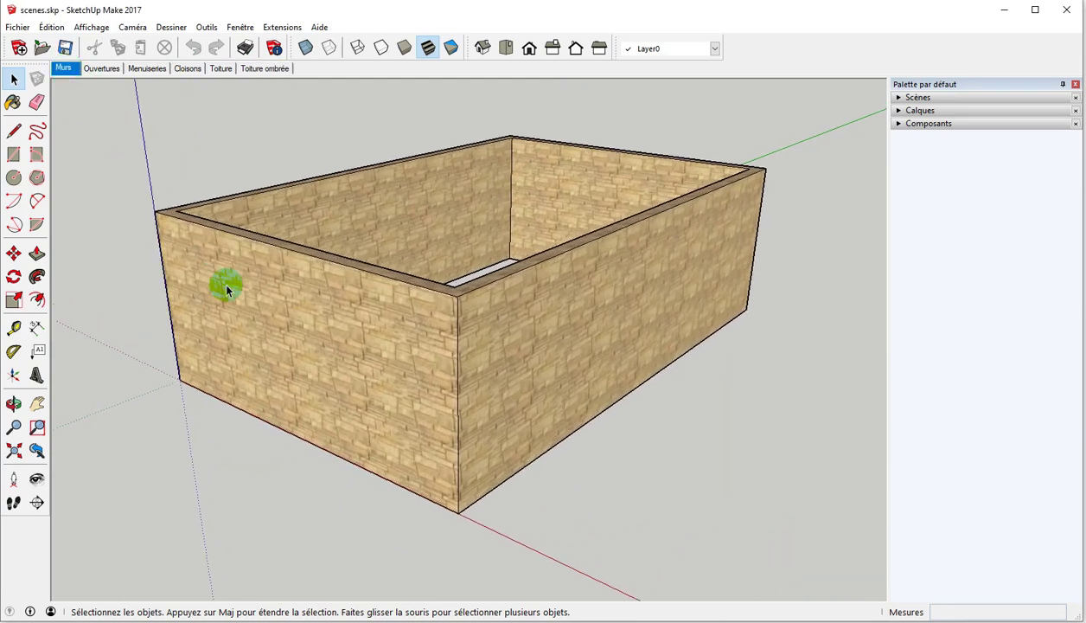
left_click(102, 69)
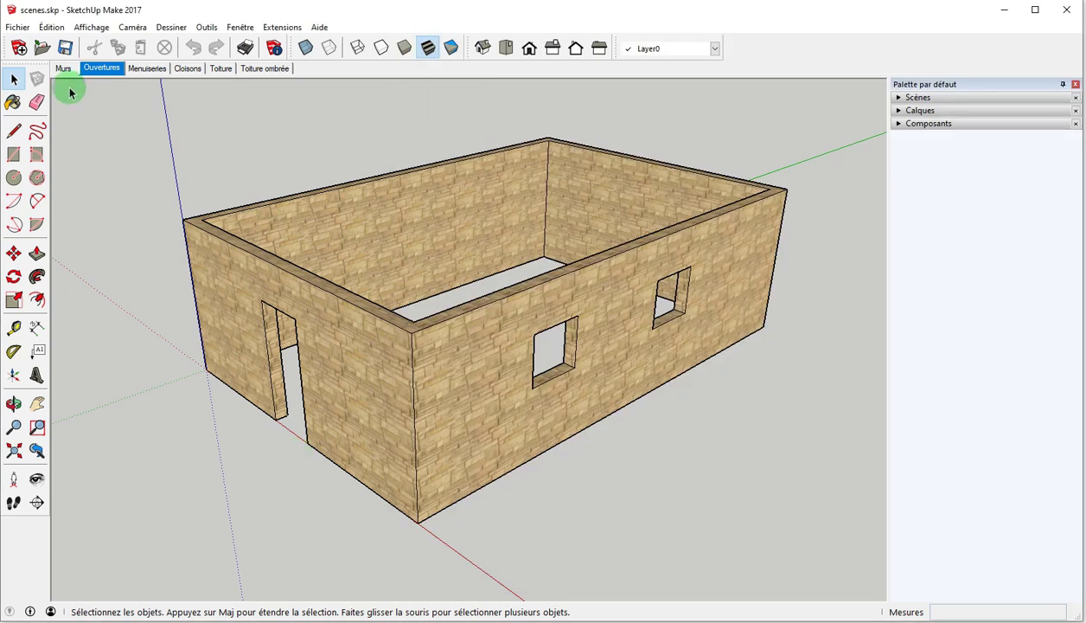
Start a new model and delete the default human figure
left_click(19, 47)
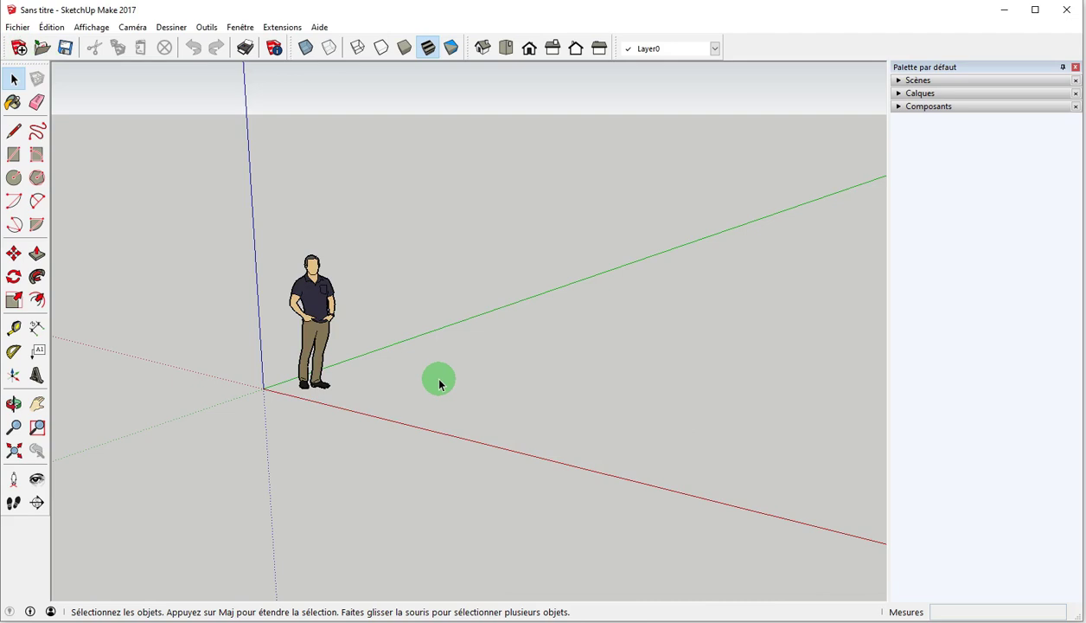
left_click(322, 313)
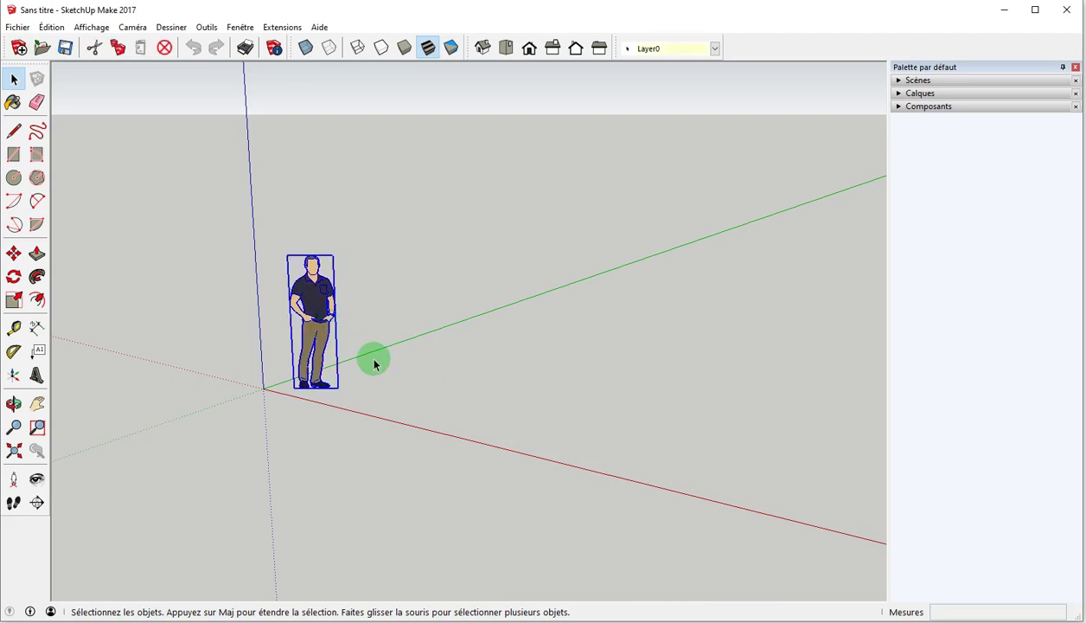
key("Delete")
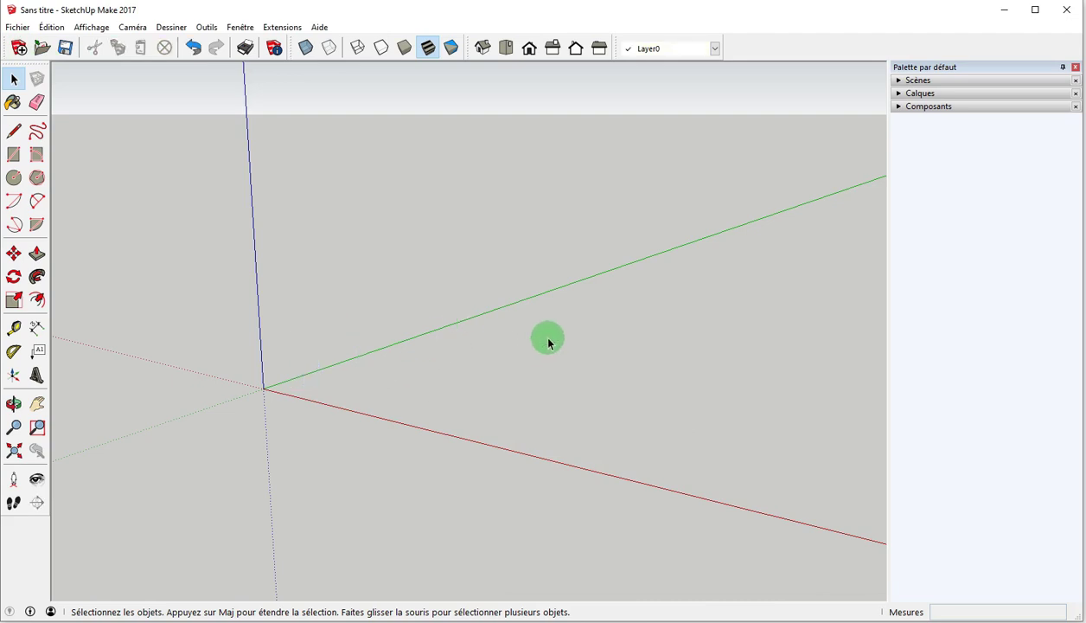
Add a first scene to the empty model and name it Murs
left_click(899, 82)
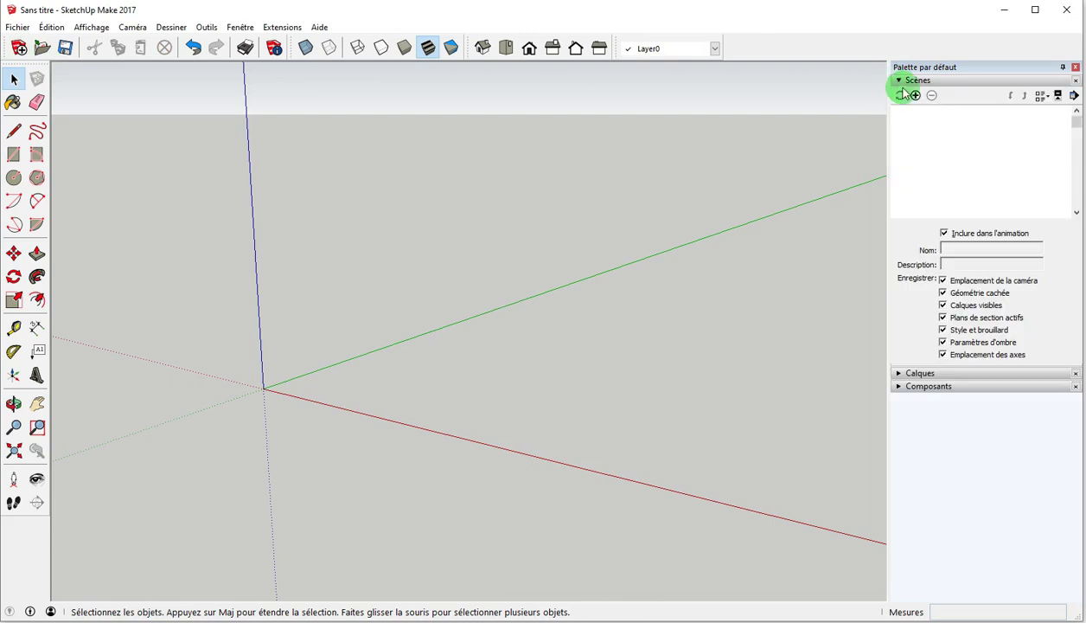
left_click(916, 95)
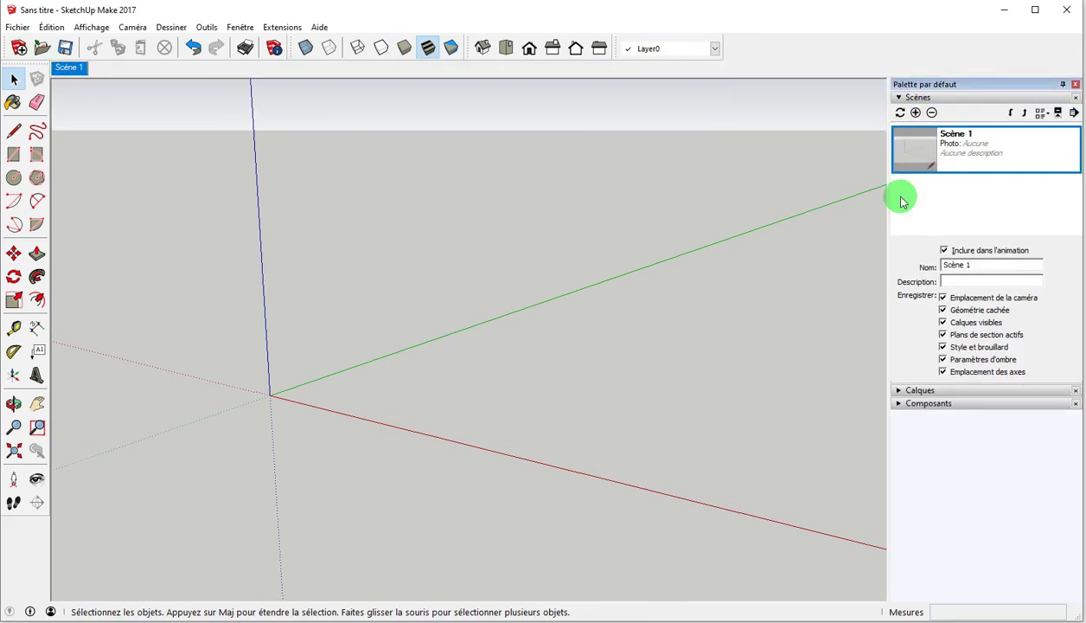
triple_click(983, 264)
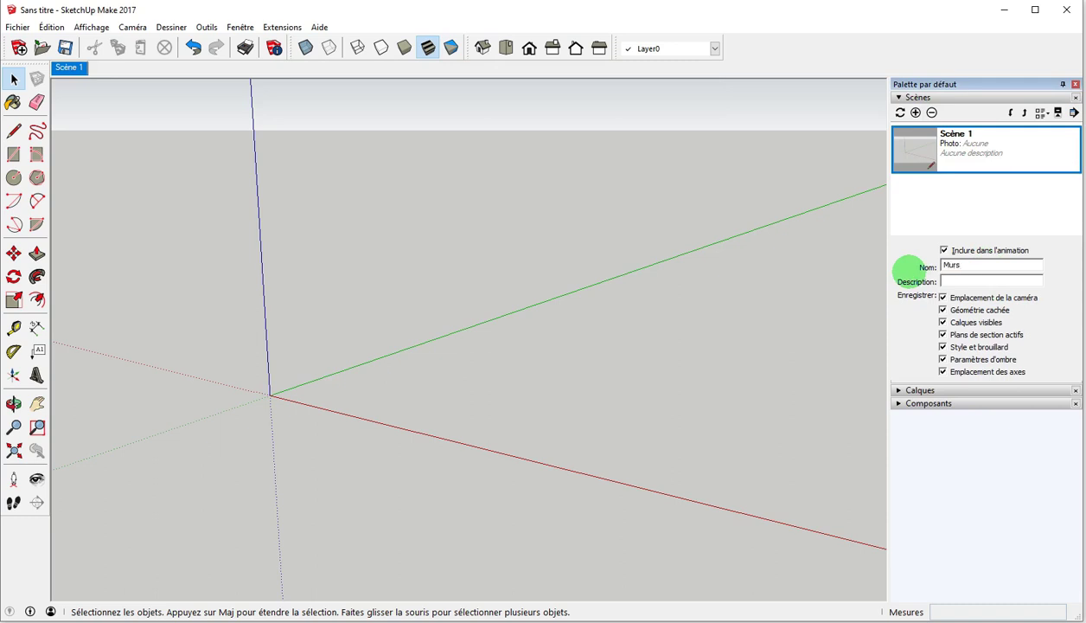
Add a second scene and name it Ouvertures
left_click(916, 115)
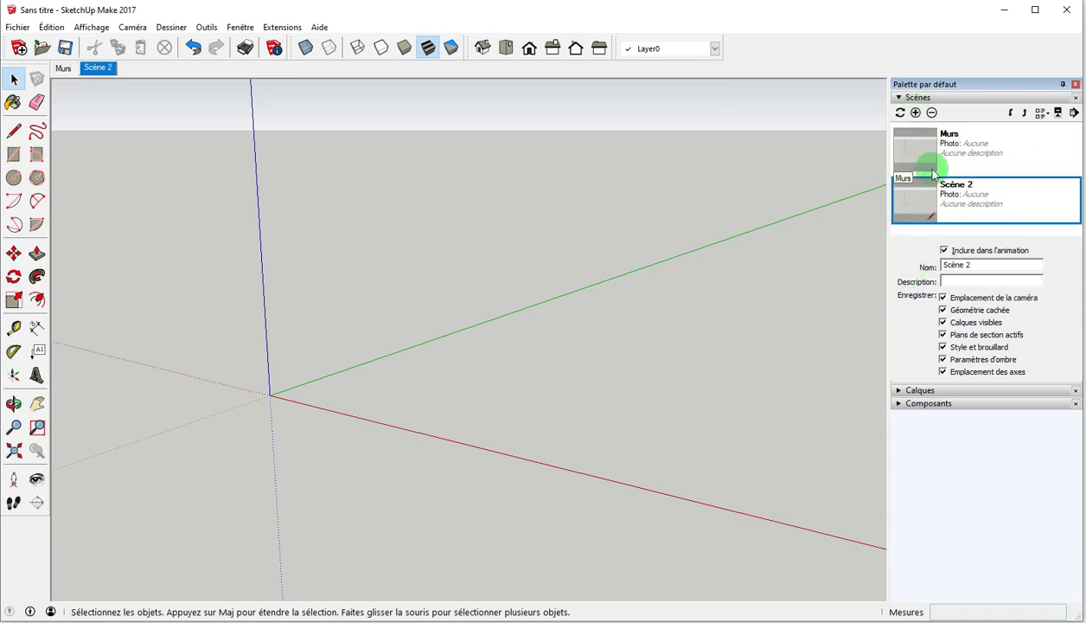
triple_click(968, 264)
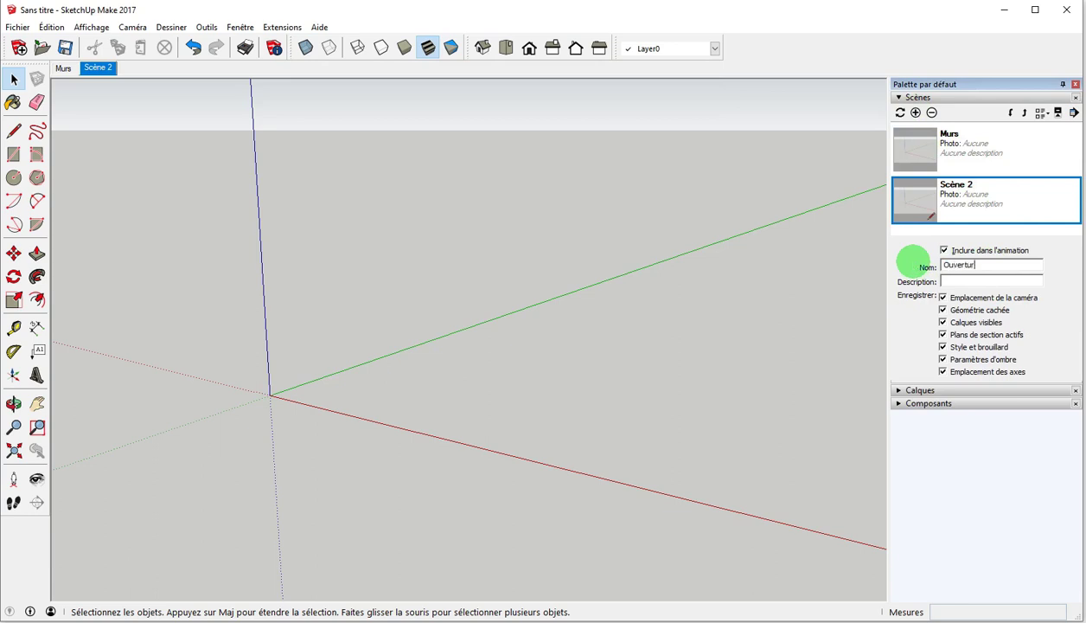
type("Ouvertures")
left_click(743, 301)
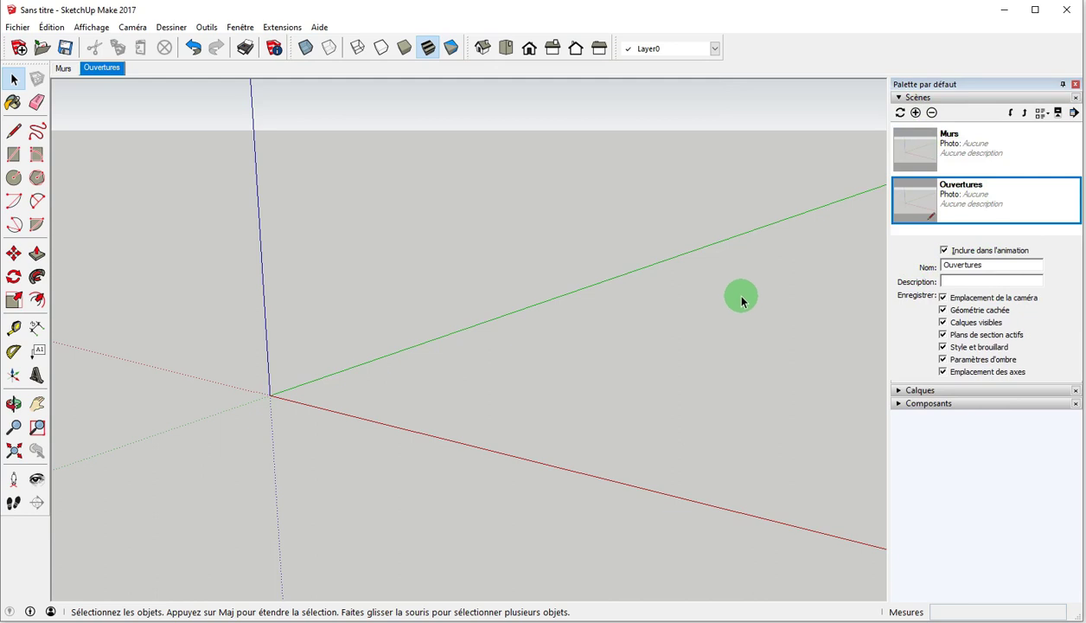
Draw a rectangle of about 735 x 4847 mm from the origin along the green axis and extrude it upward into a wall
key("r")
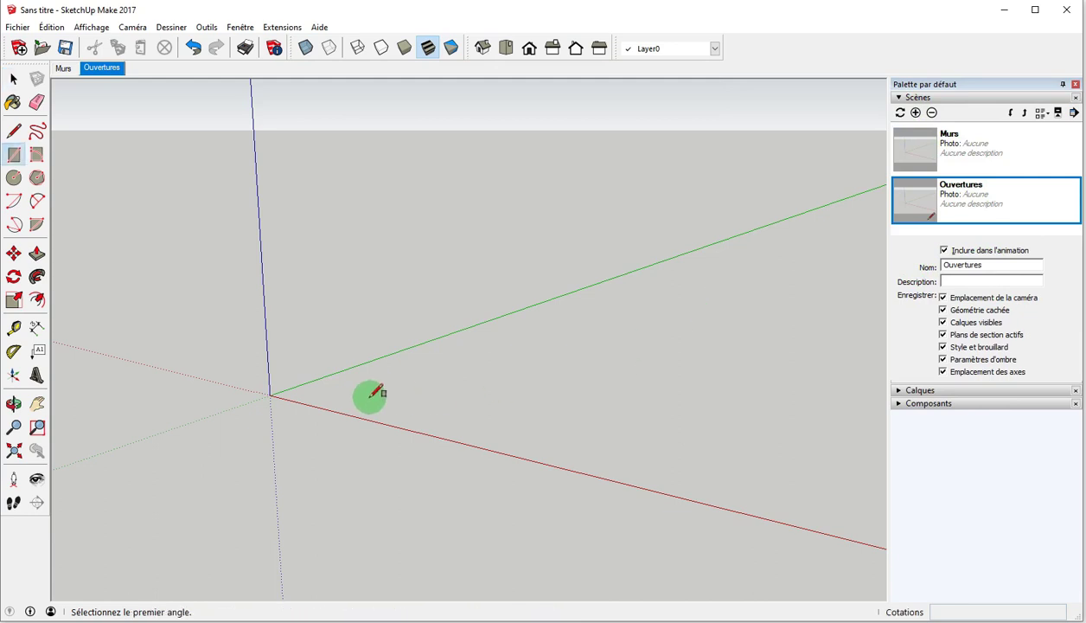
left_click(270, 395)
left_click(498, 330)
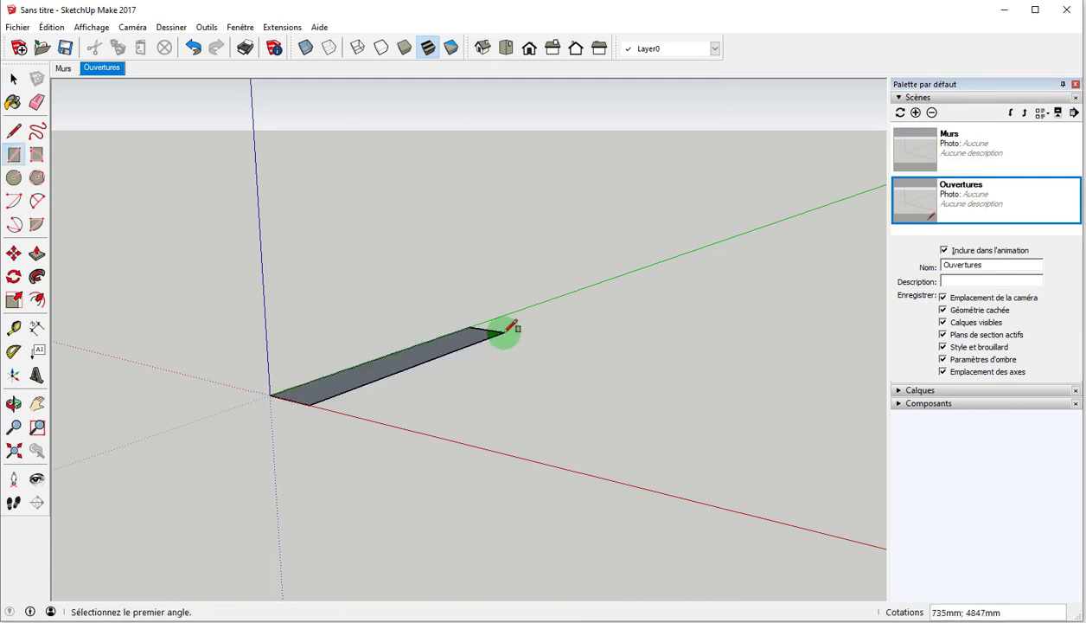
key("p")
left_click(496, 337)
left_click(439, 173)
key("space")
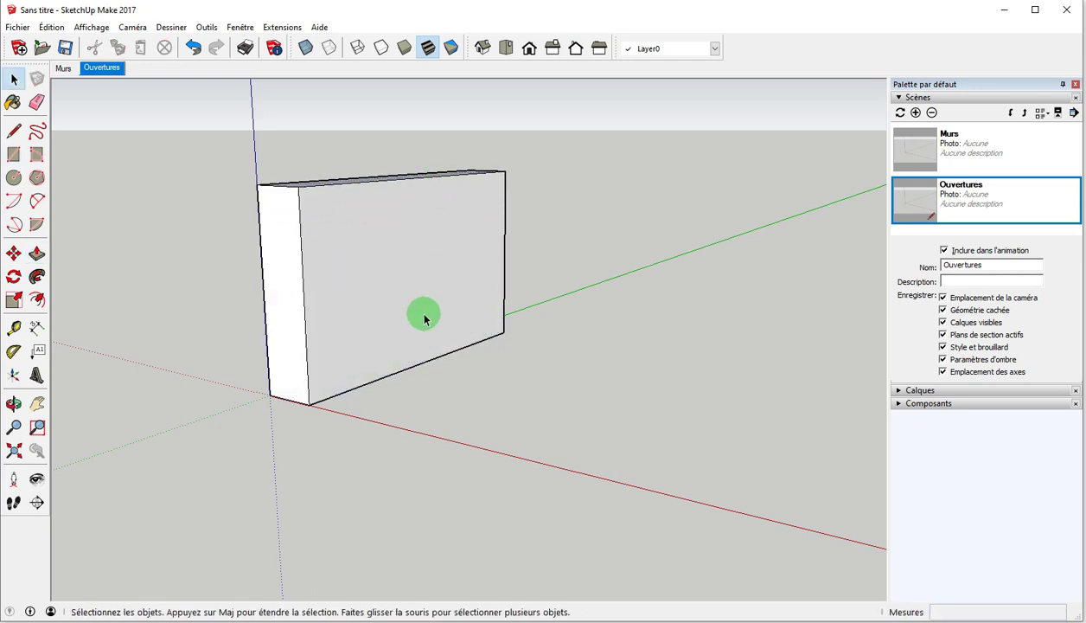
Copy the whole wall along the red axis to make a second, parallel wall
left_click(411, 313)
triple_click(410, 313)
key("m")
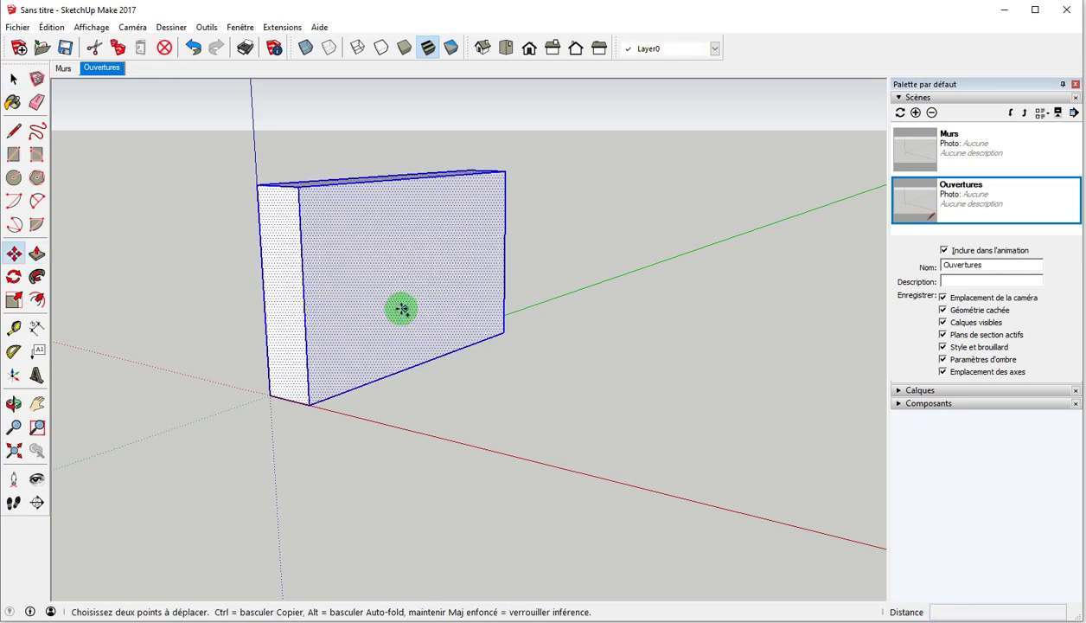
key("ctrl")
left_click(375, 313)
left_click(571, 346)
key("space")
left_click(684, 426)
Cut a rectangular window opening through the middle of the copied wall with Push/Pull
key("r")
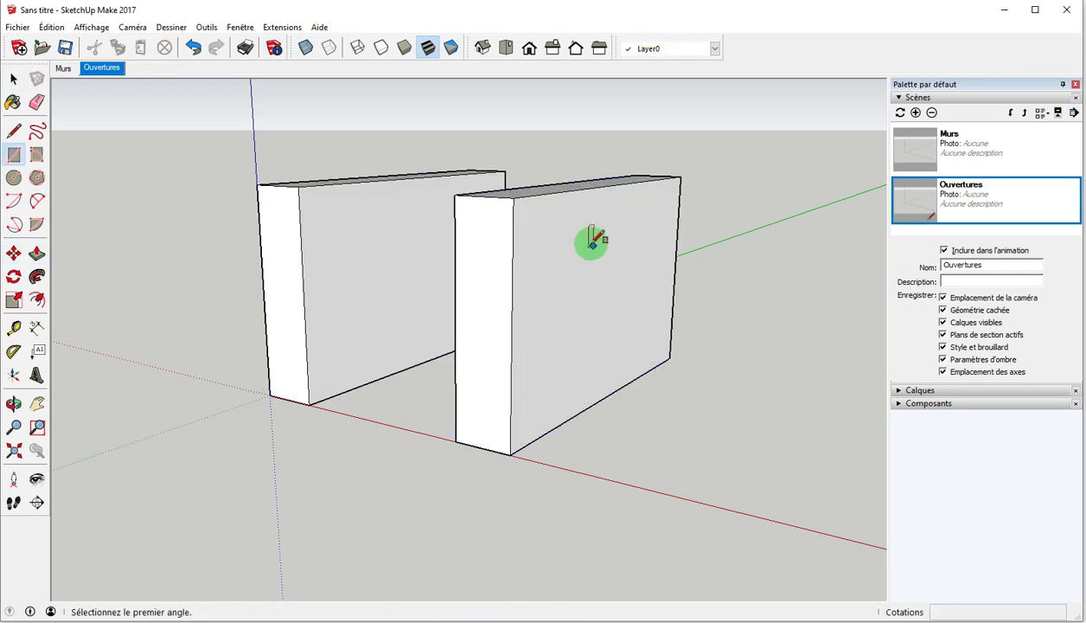
left_click(567, 264)
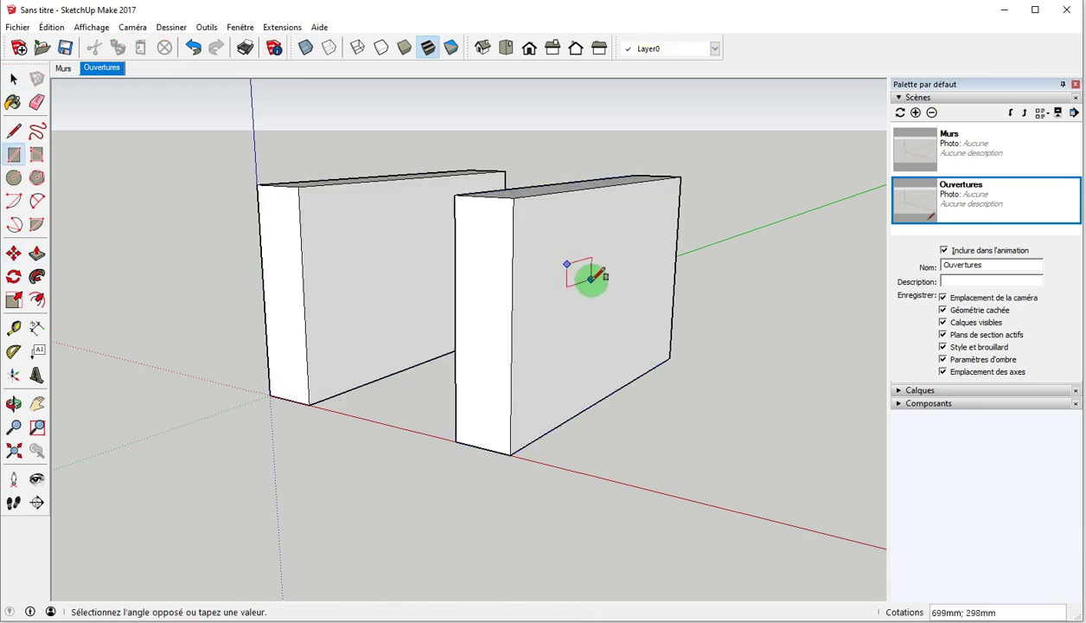
left_click(622, 327)
key("p")
left_click(577, 315)
left_click(456, 383)
key("space")
Make the wall with the opening a group and the solid wall another group
triple_click(530, 360)
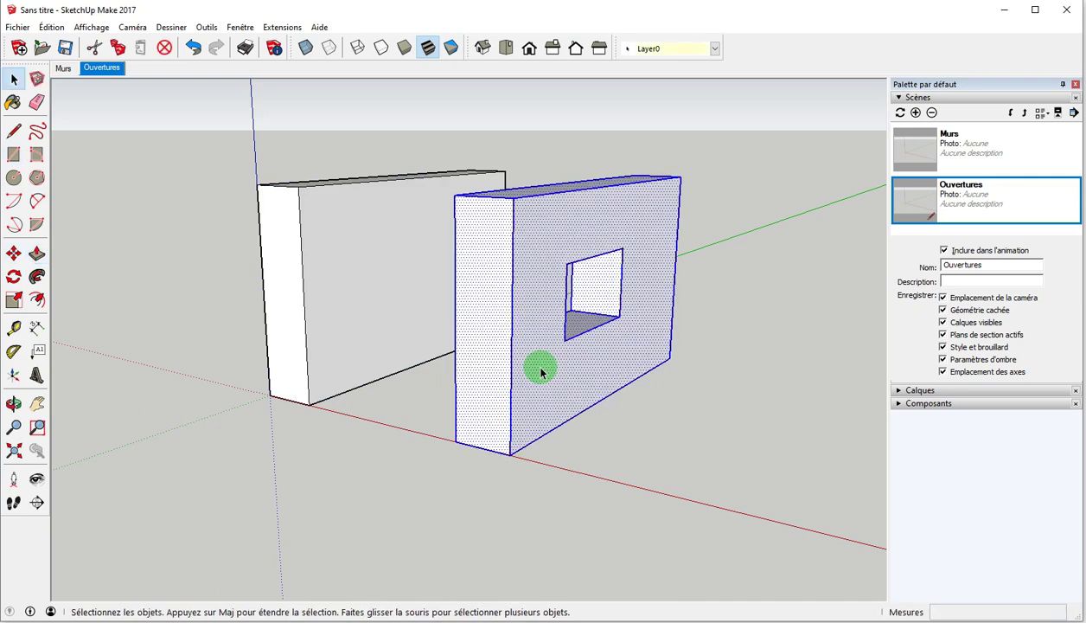
right_click(530, 360)
left_click(602, 496)
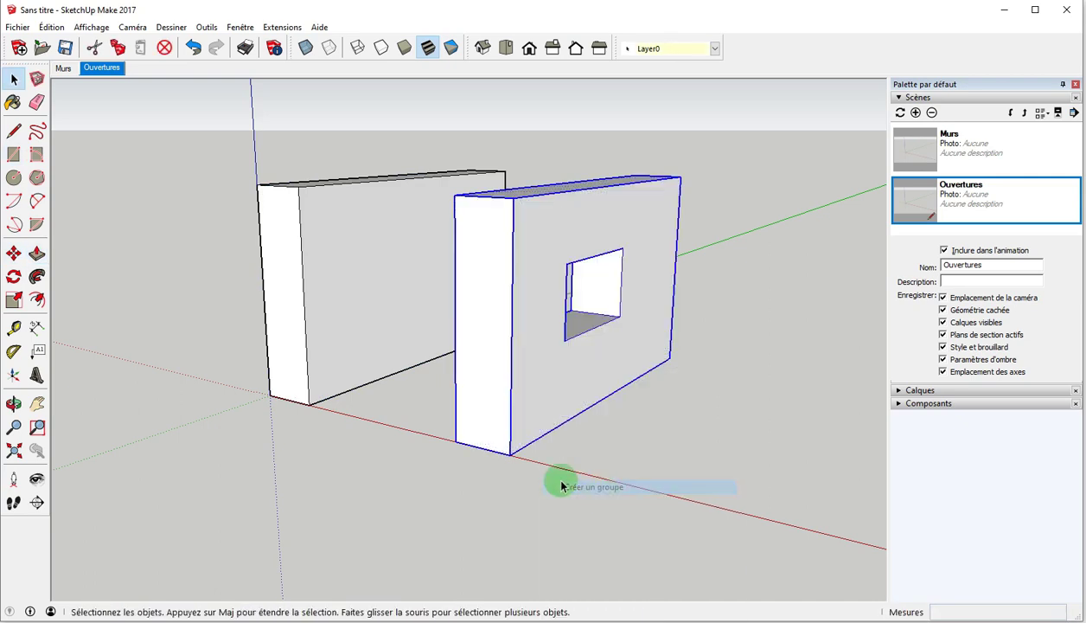
triple_click(363, 296)
right_click(363, 296)
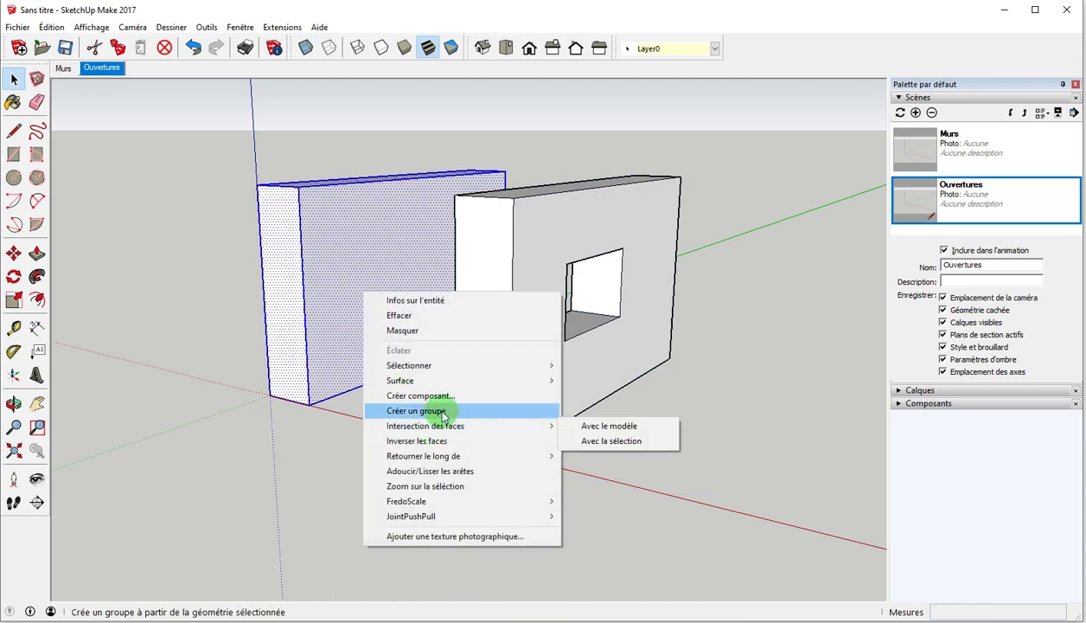
left_click(435, 411)
left_click(645, 439)
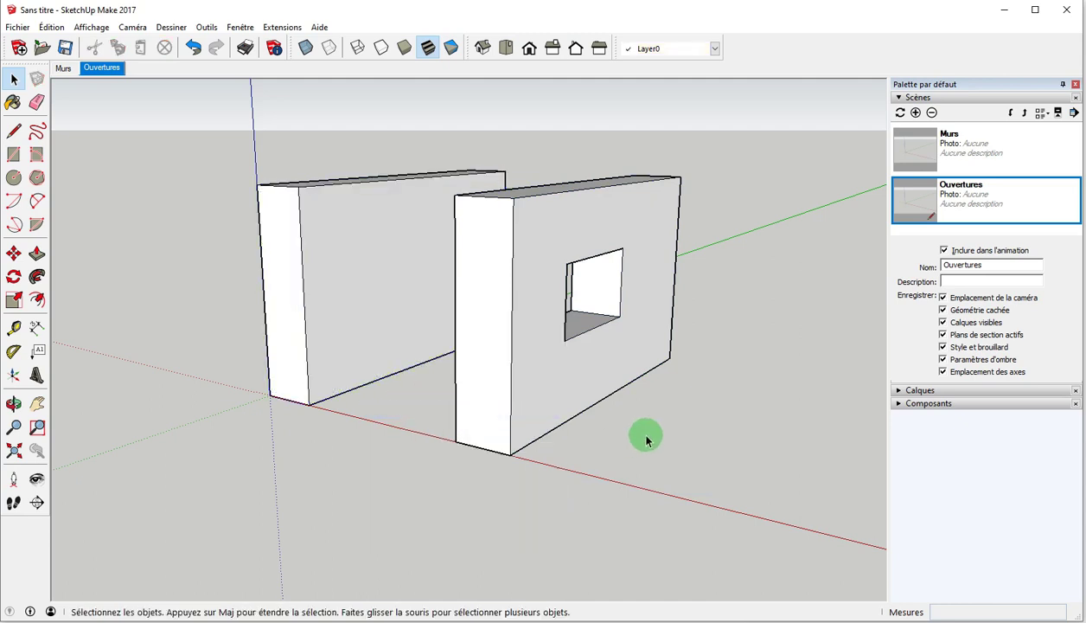
In the Murs scene, hide the wall with the opening and update the scene with all properties
left_click(64, 70)
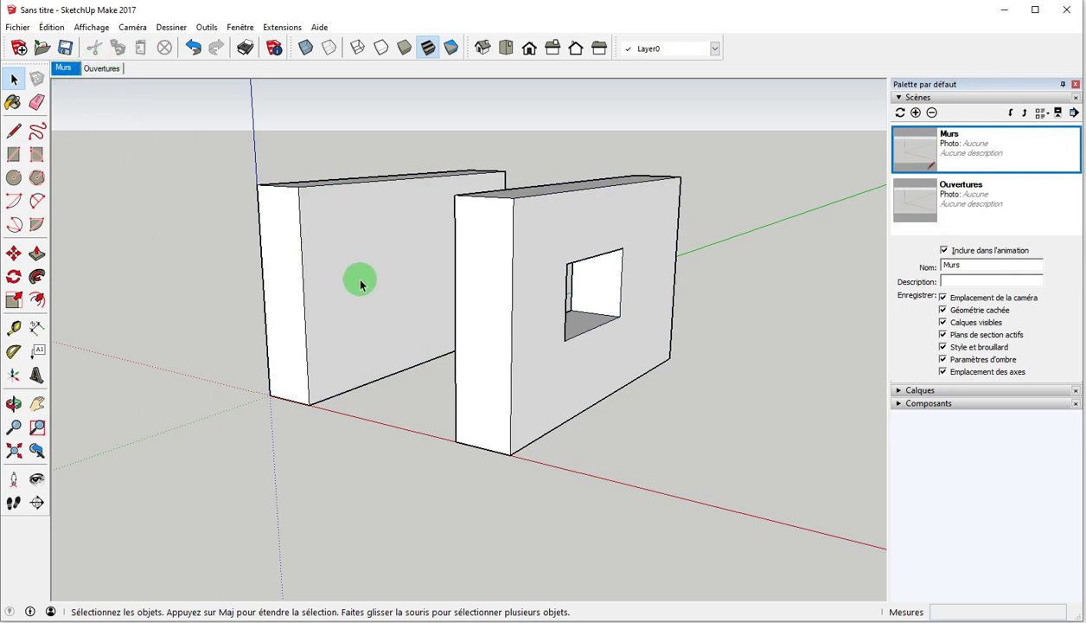
left_click(531, 289)
right_click(530, 288)
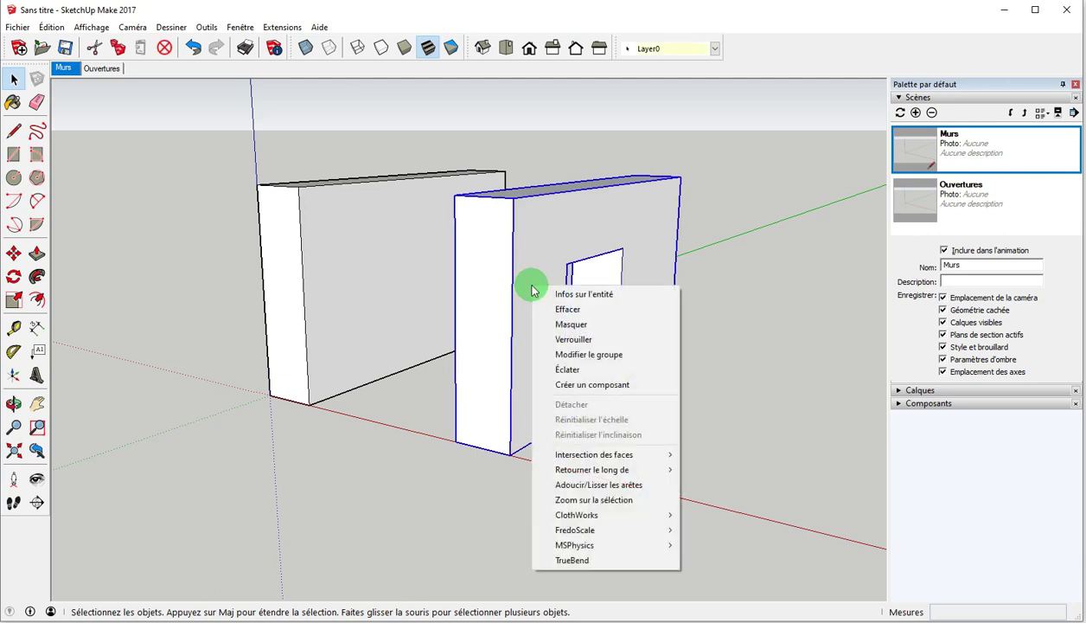
left_click(570, 326)
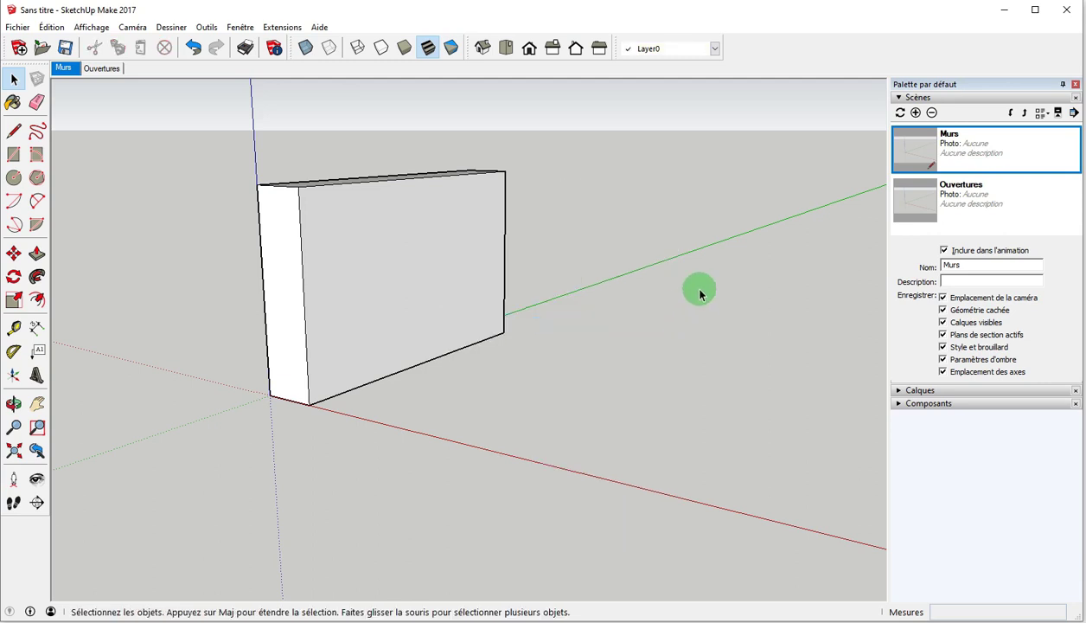
left_click(900, 114)
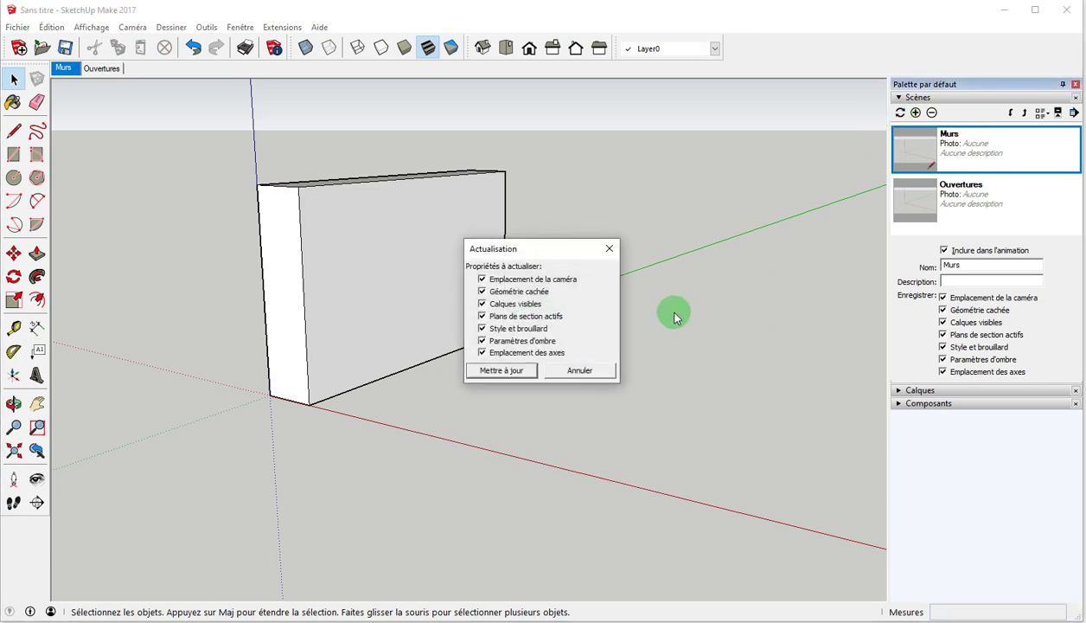
left_click(503, 375)
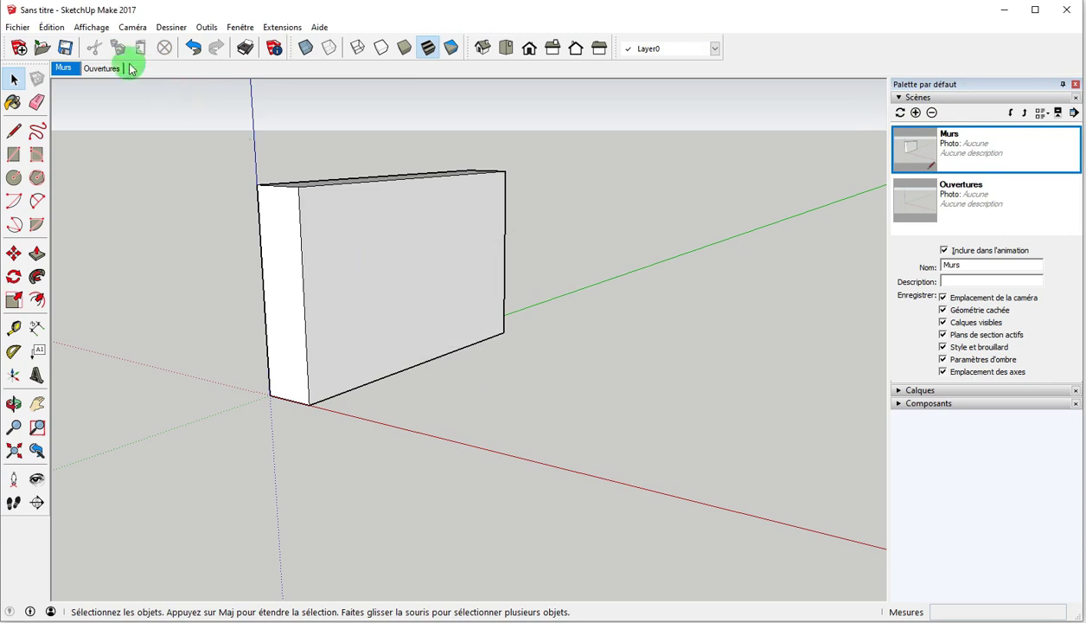
Turn on the display of hidden geometry to check the hidden wall, and turn it off again
left_click(93, 32)
left_click(108, 79)
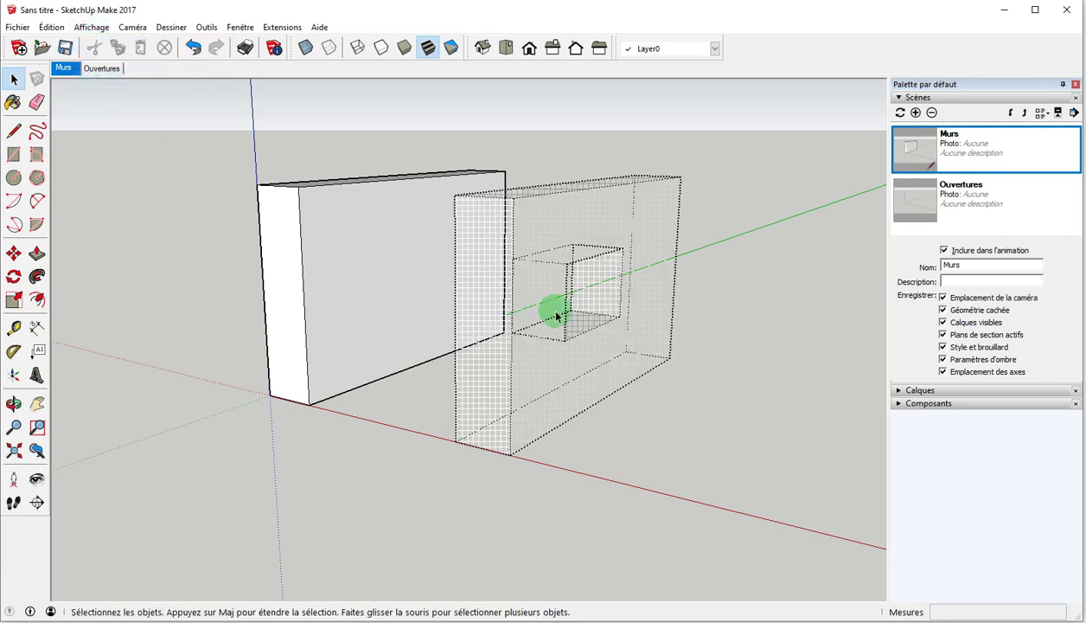
left_click(93, 27)
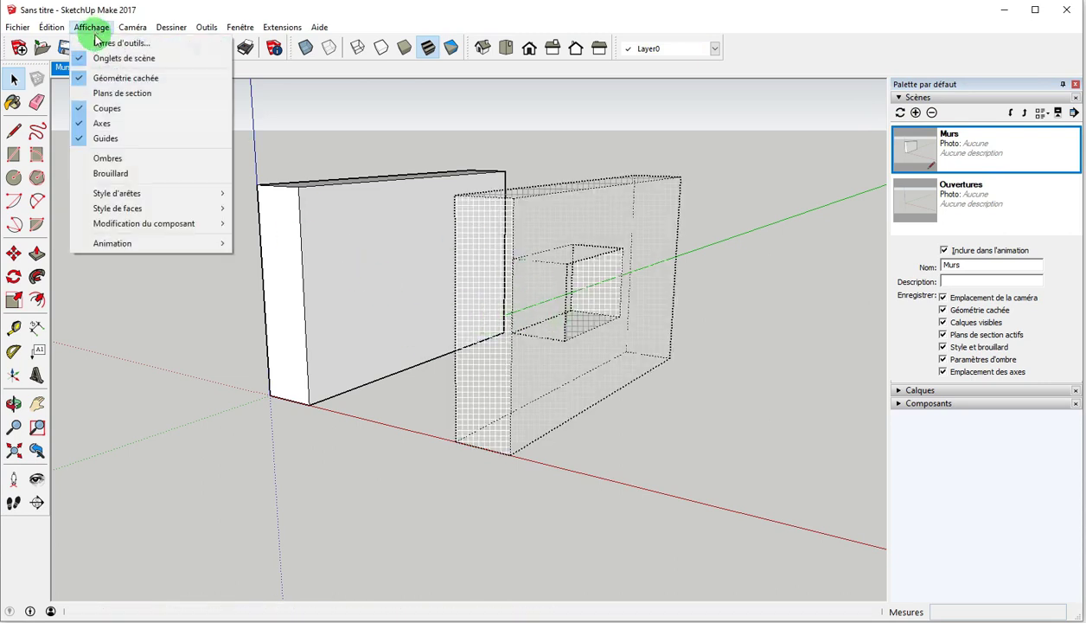
left_click(111, 80)
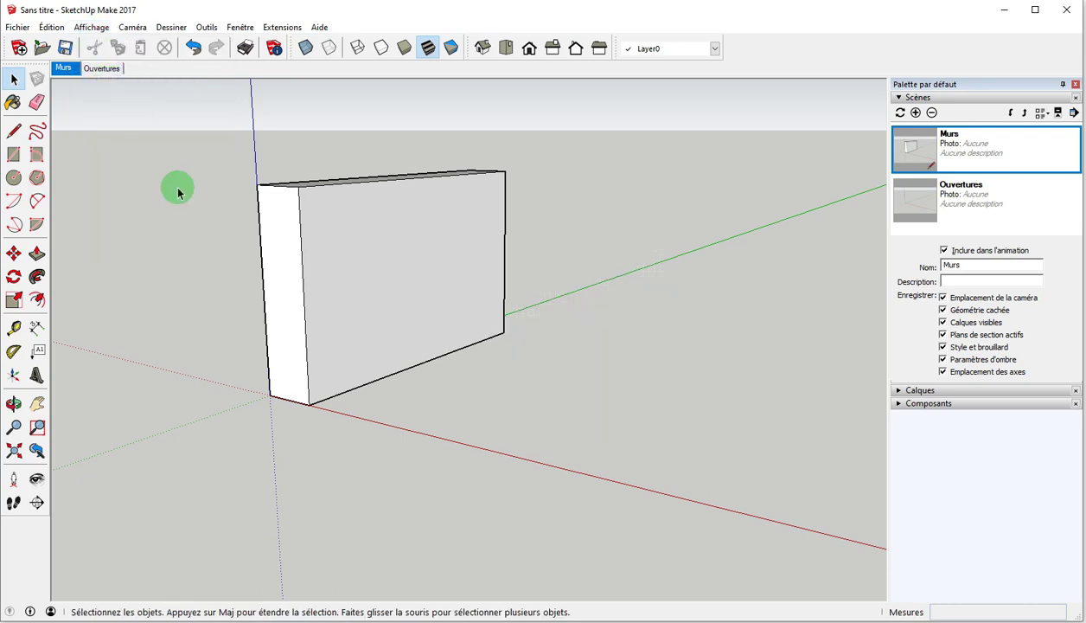
In the Ouvertures scene, hide the solid wall and update the scene with all properties
left_click(102, 70)
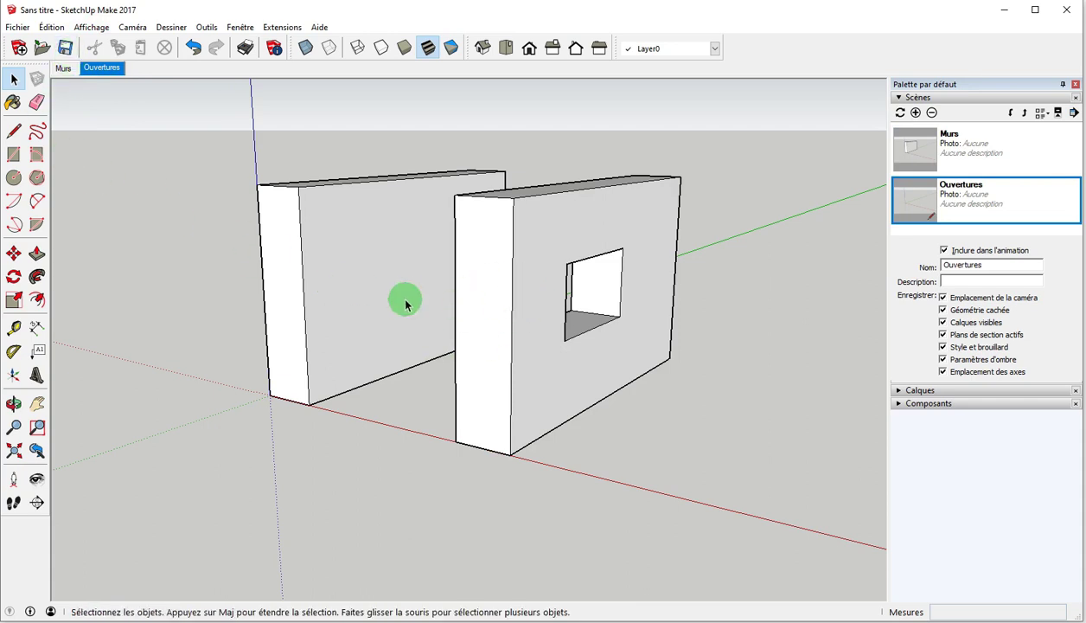
left_click(348, 288)
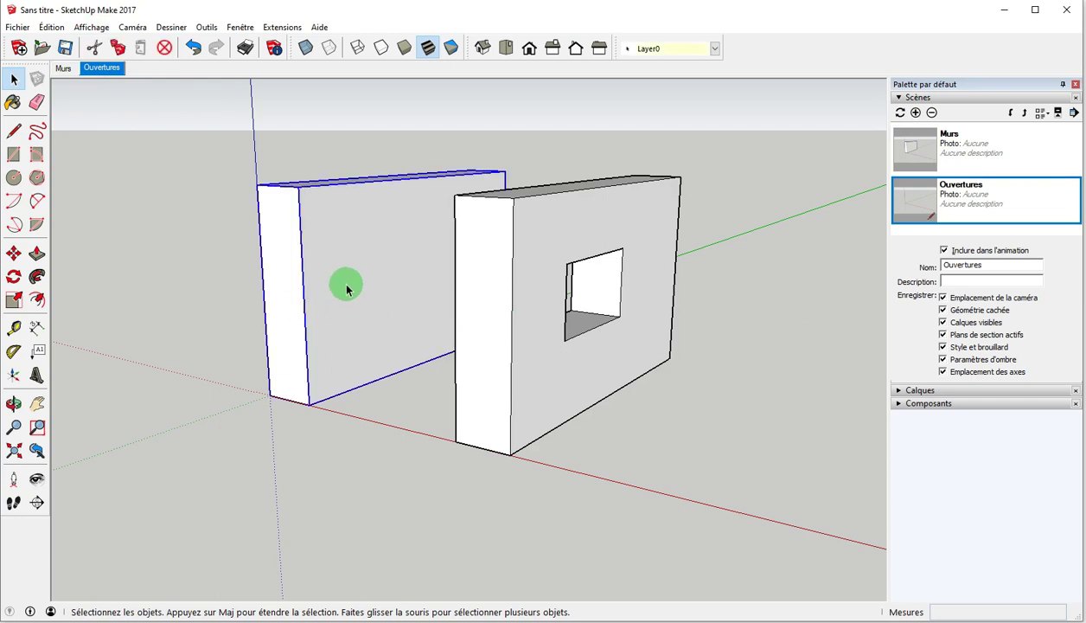
right_click(348, 287)
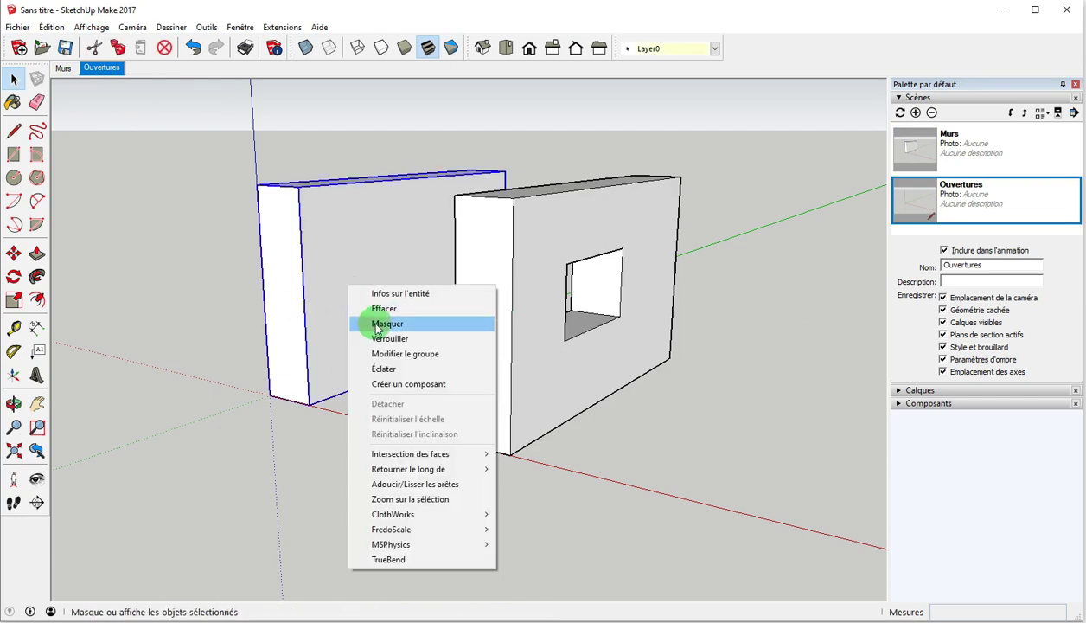
left_click(377, 324)
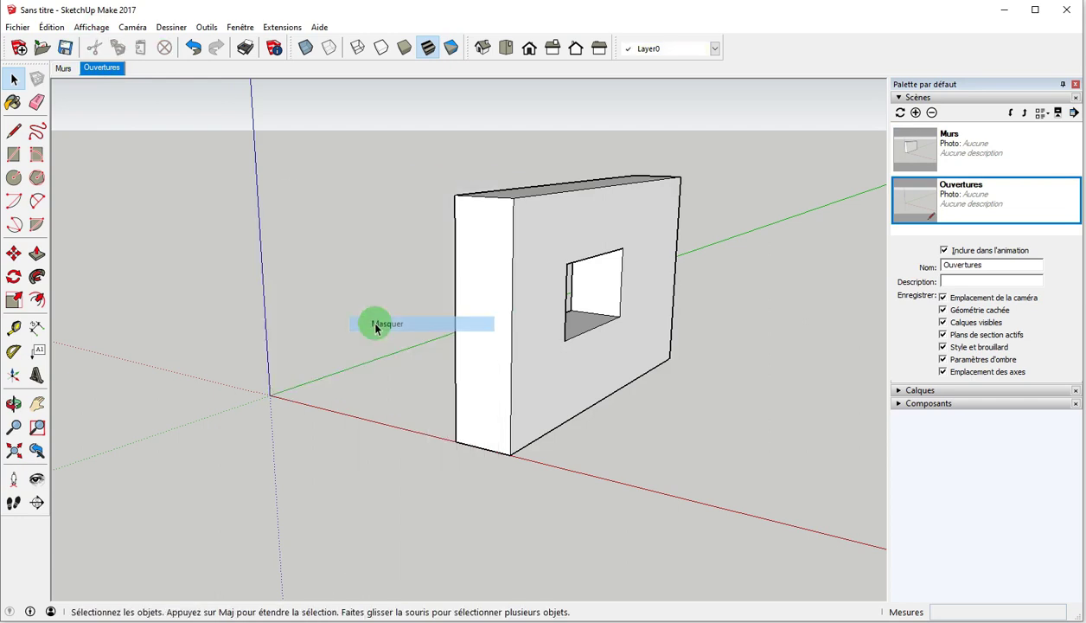
left_click(900, 113)
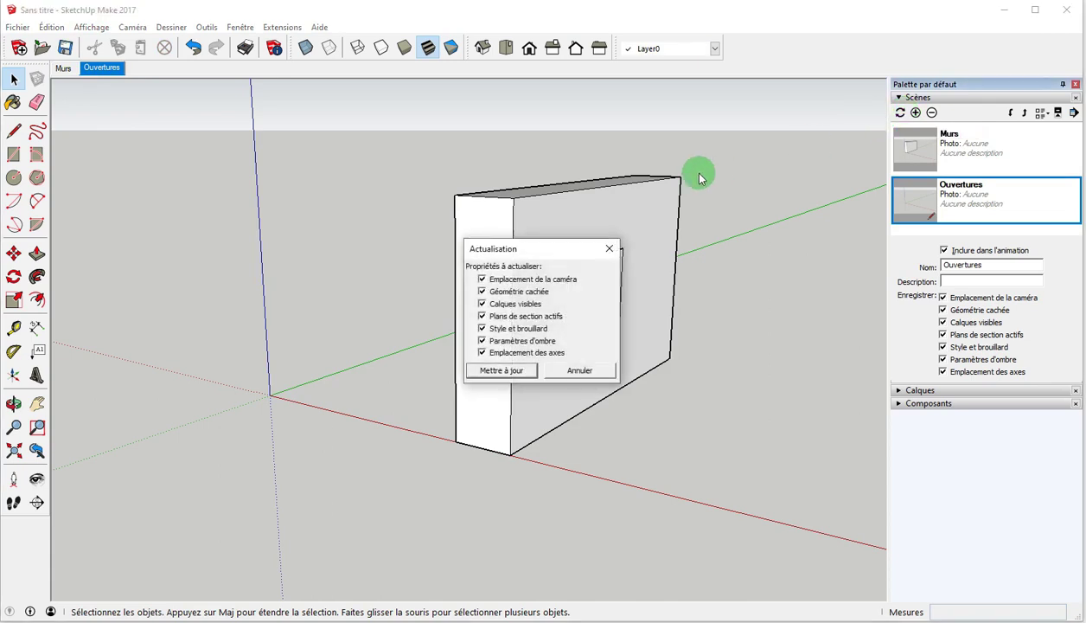
left_click(507, 377)
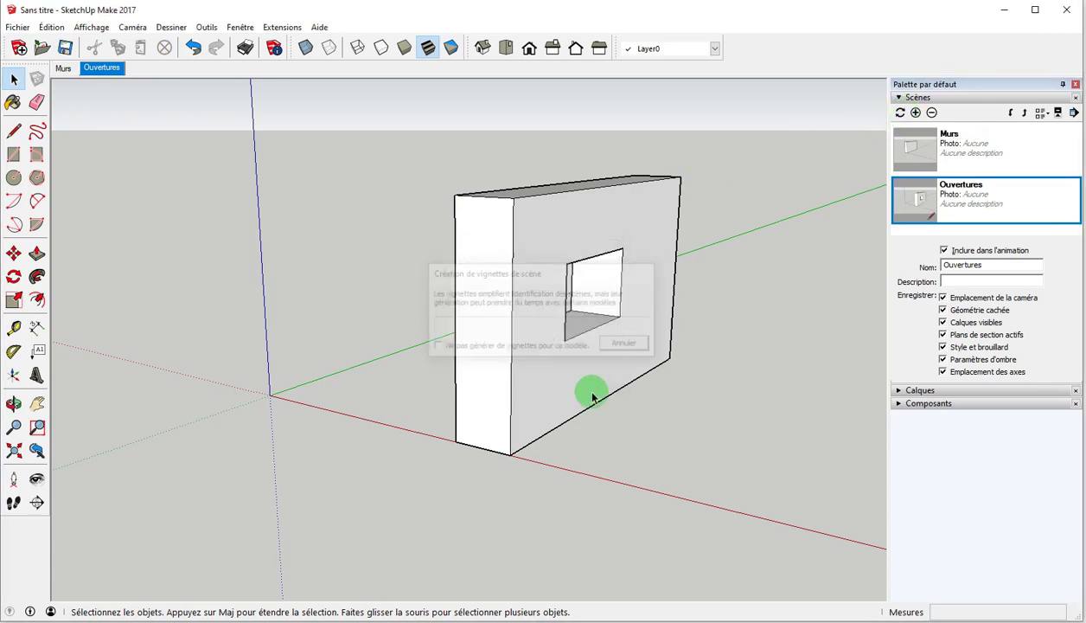
Turn on the display of hidden geometry in the Ouvertures scene and in the Murs scene to check each hidden wall
left_click(91, 27)
left_click(105, 84)
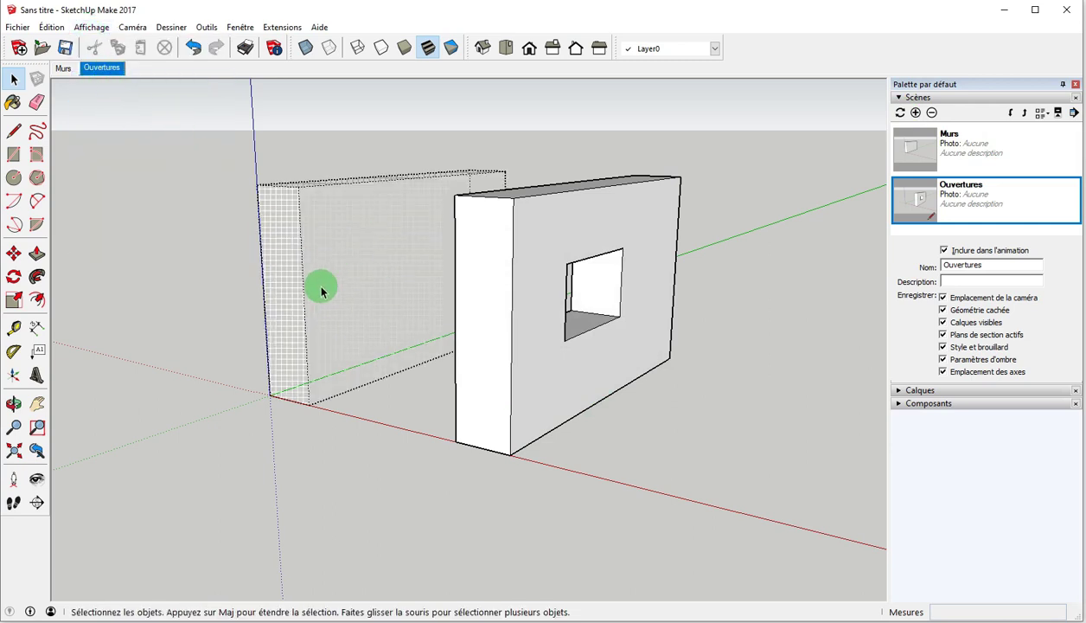
left_click(63, 68)
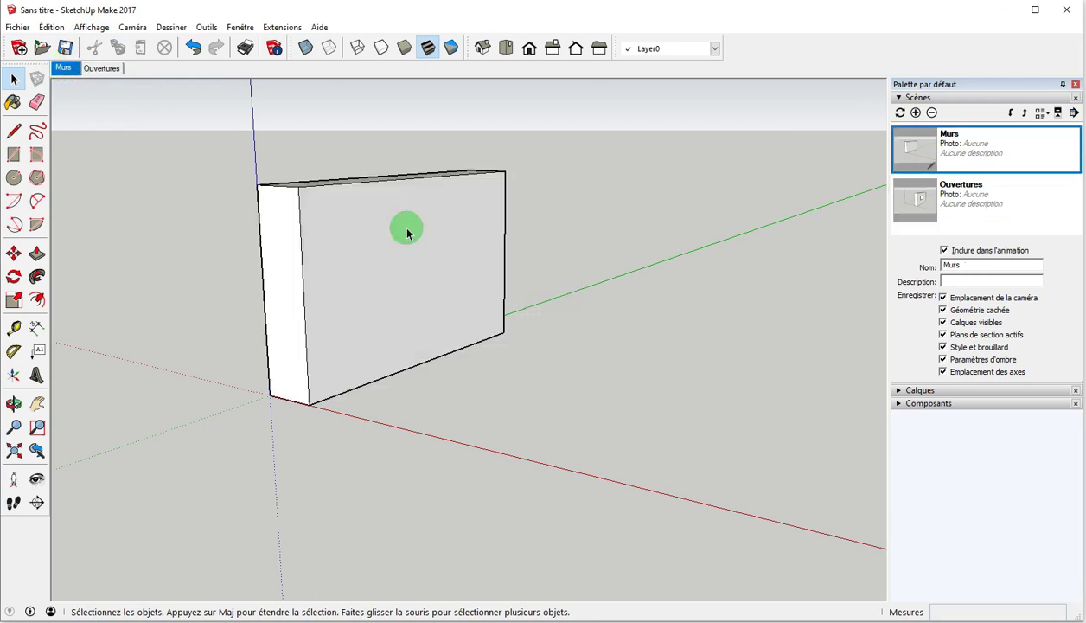
left_click(92, 27)
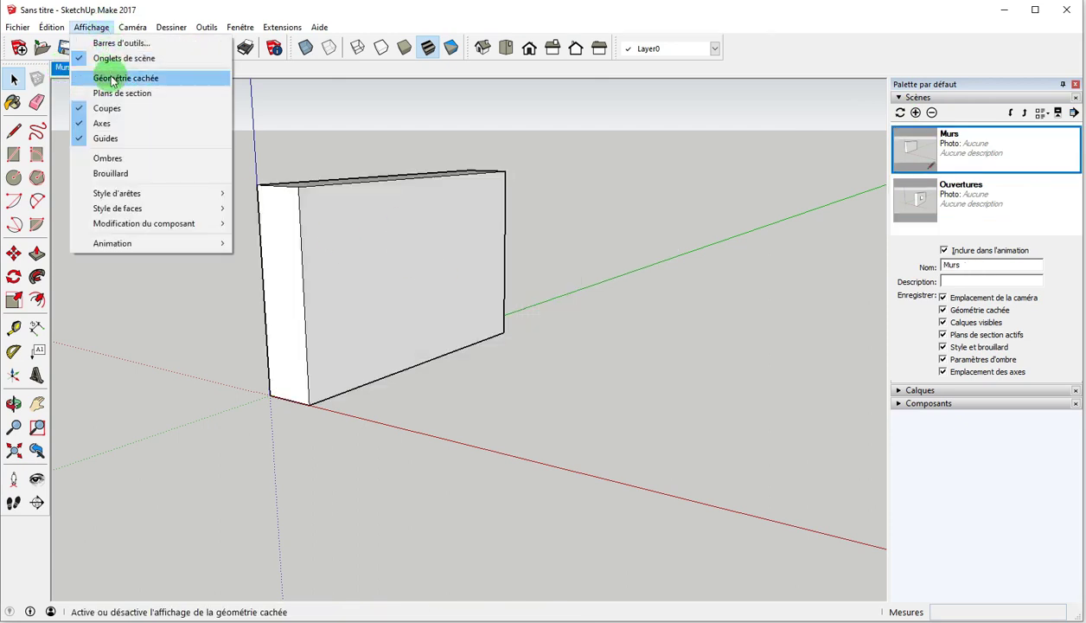
left_click(108, 77)
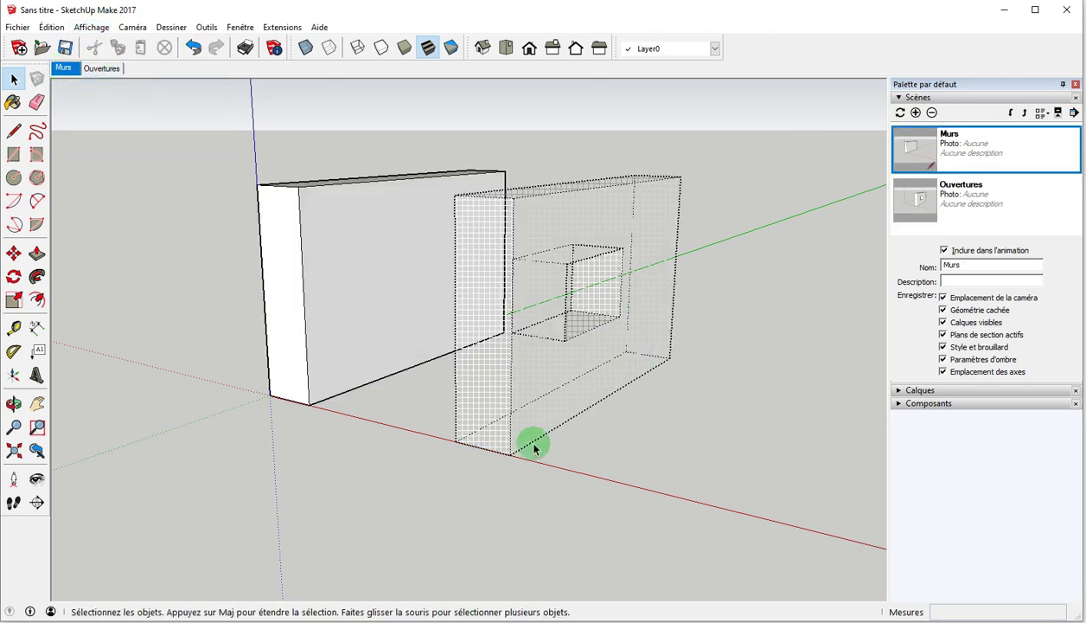
Move the hidden wall with the opening about 3073 mm along the red axis onto the solid wall
left_click(525, 376)
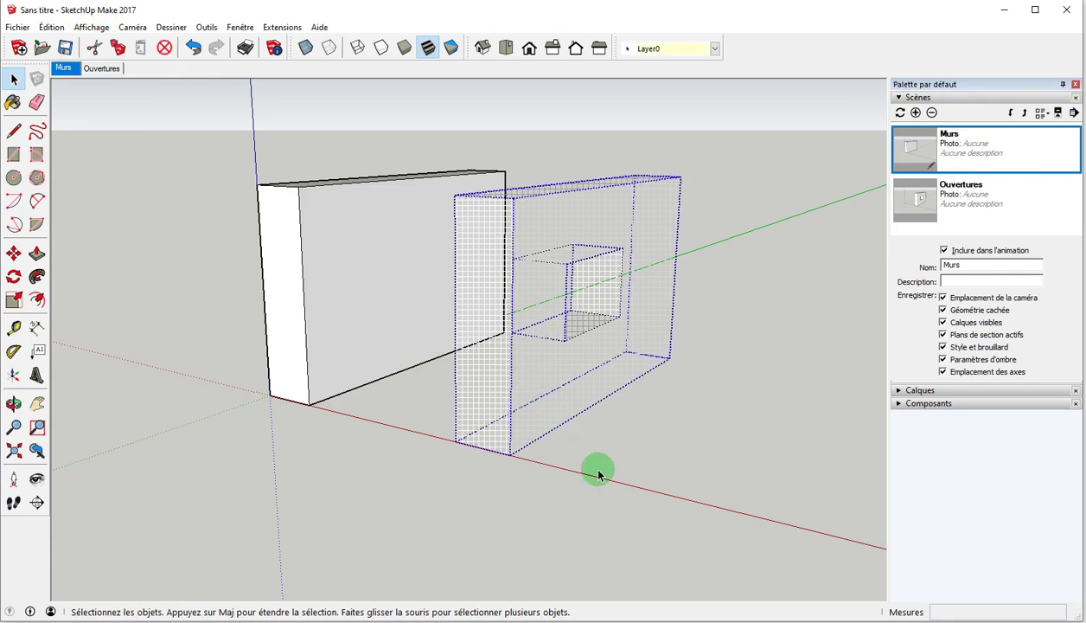
key("m")
left_click_drag(456, 440, 301, 420)
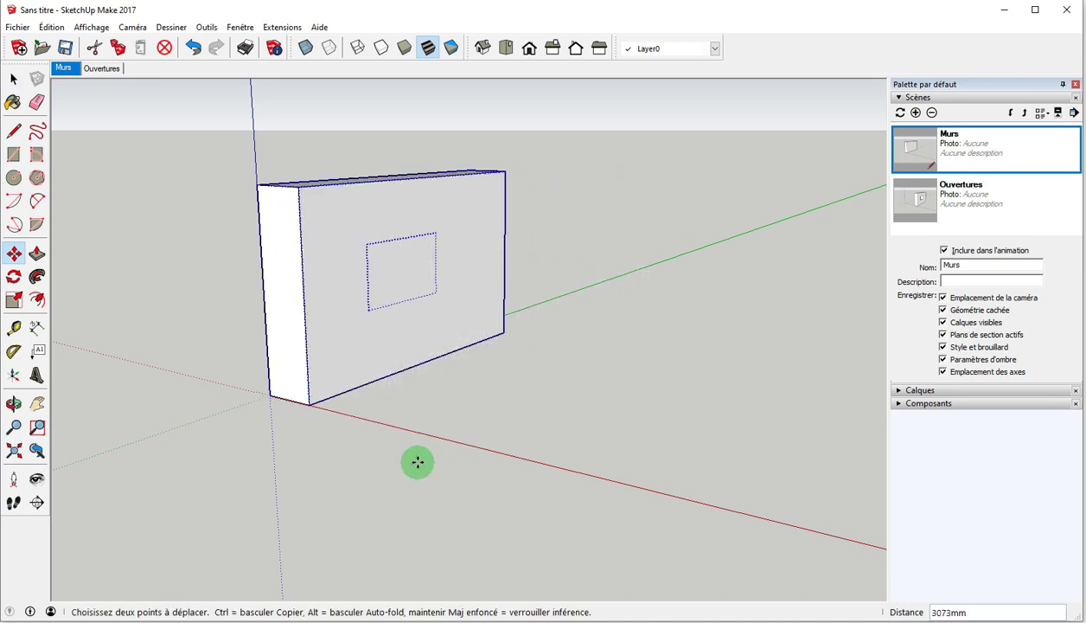
key("space")
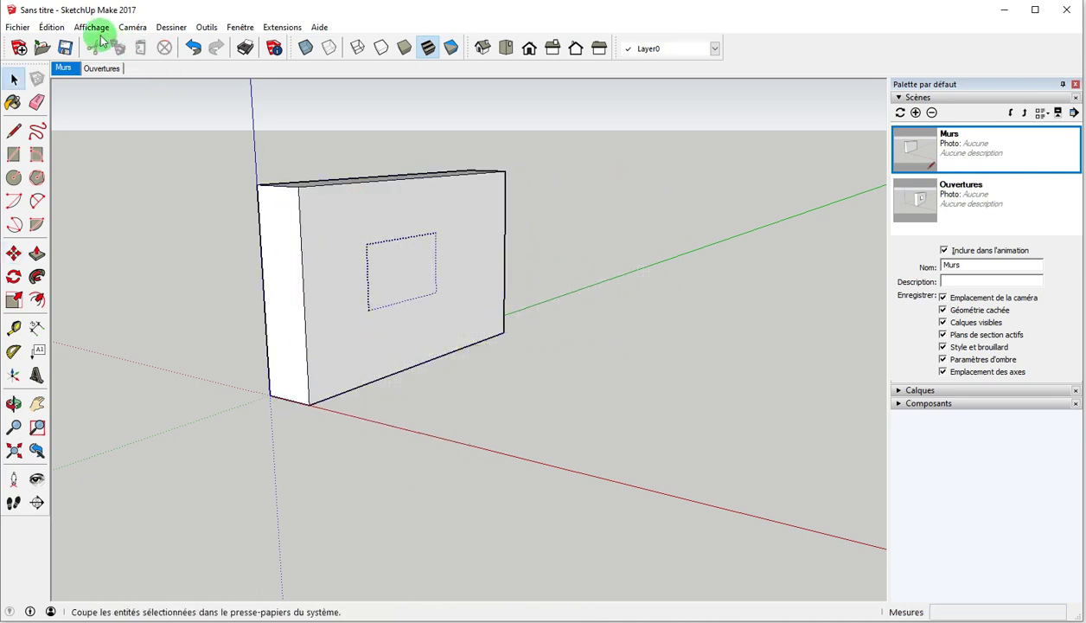
Turn off the display of hidden geometry and compare the Murs and Ouvertures scenes
left_click(91, 27)
left_click(102, 77)
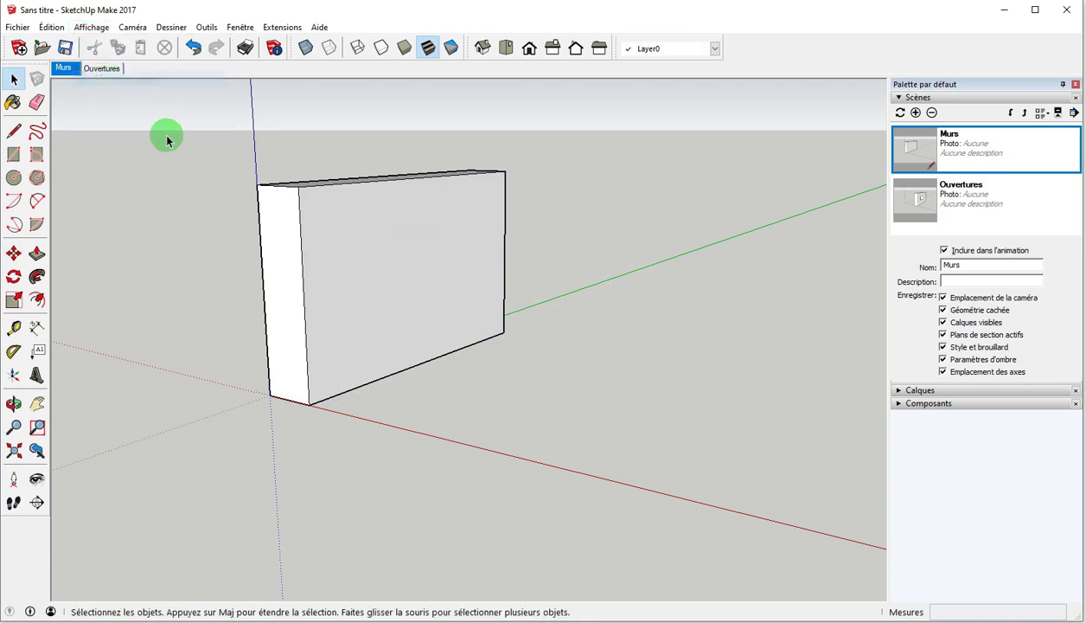
left_click(63, 69)
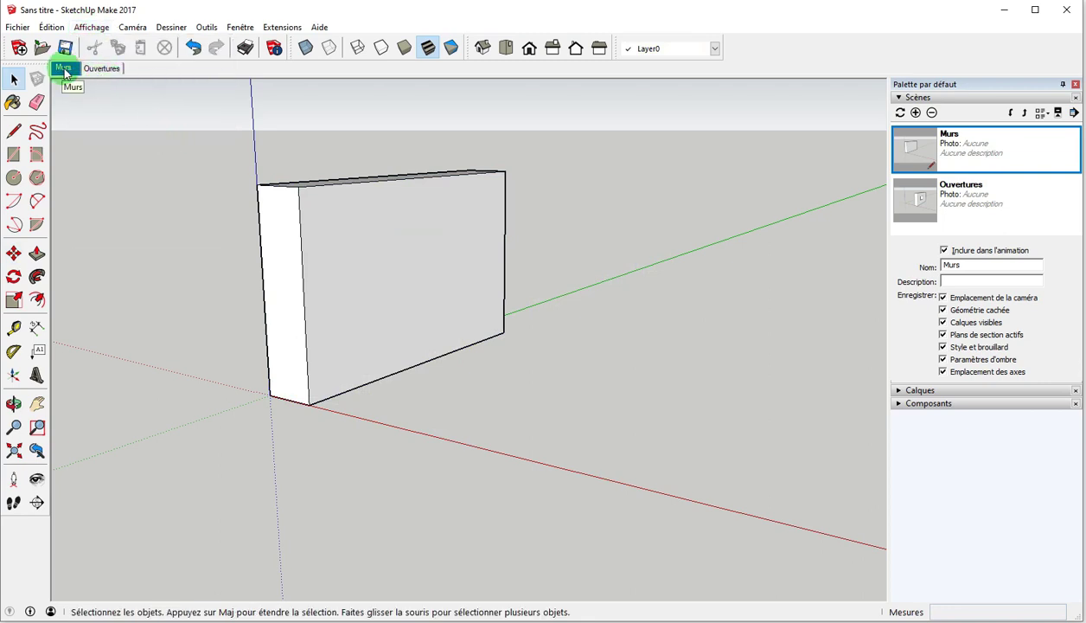
left_click(107, 71)
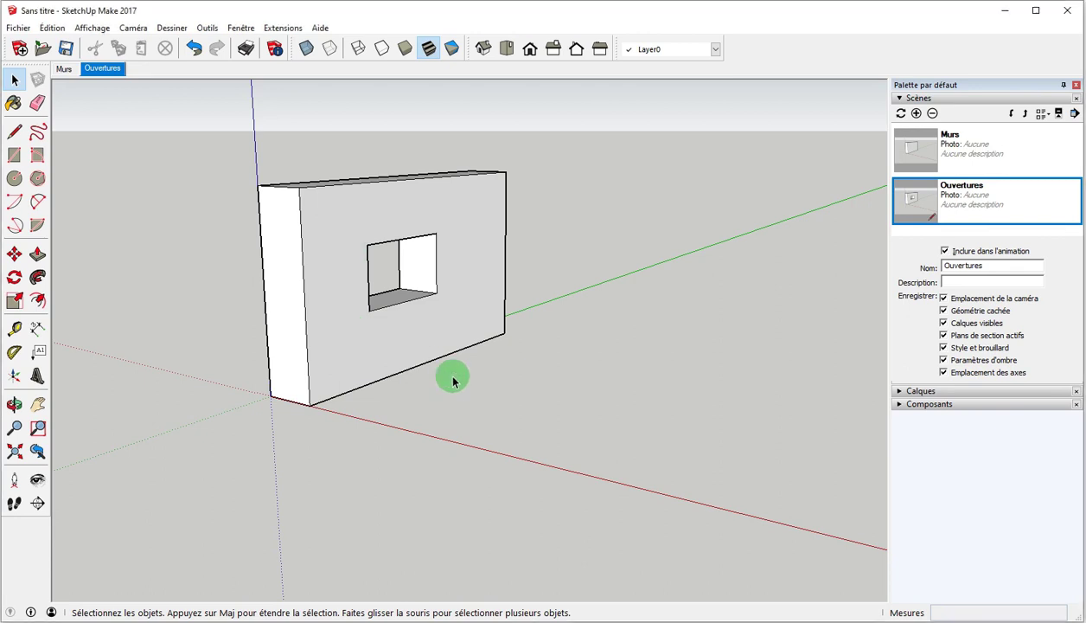
Undo the hiding of the walls and update both the Ouvertures and Murs scenes with all properties
key("ctrl+z")
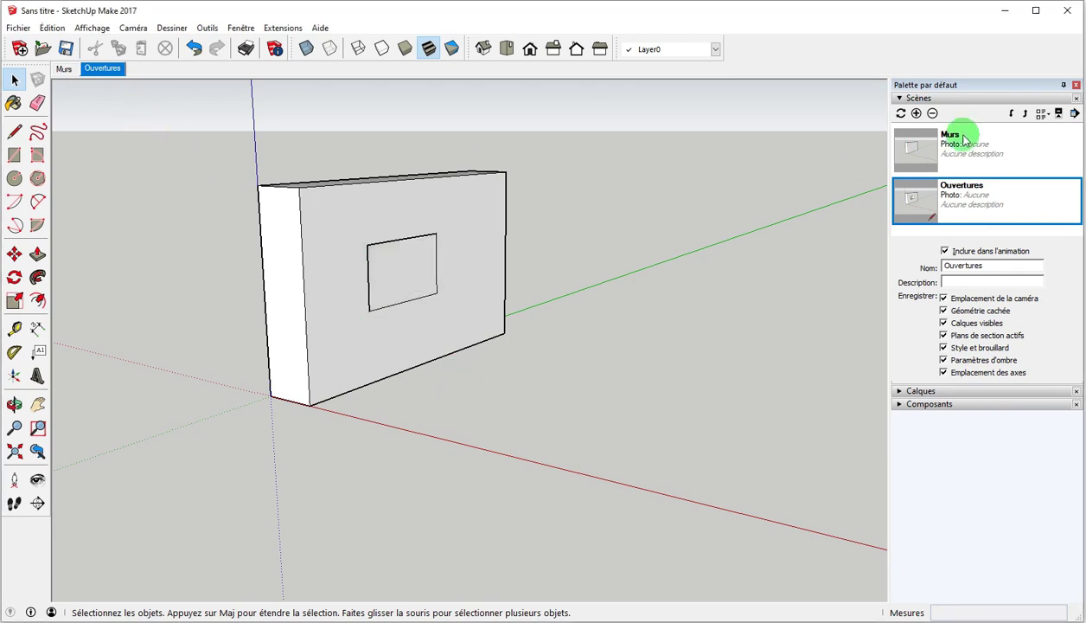
left_click(901, 115)
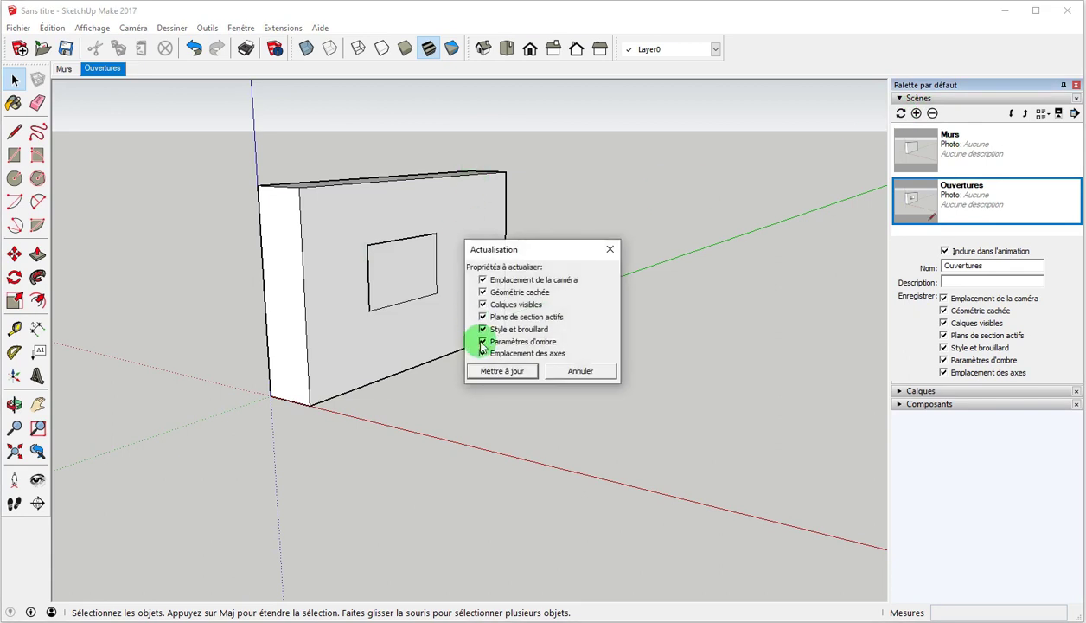
left_click(495, 371)
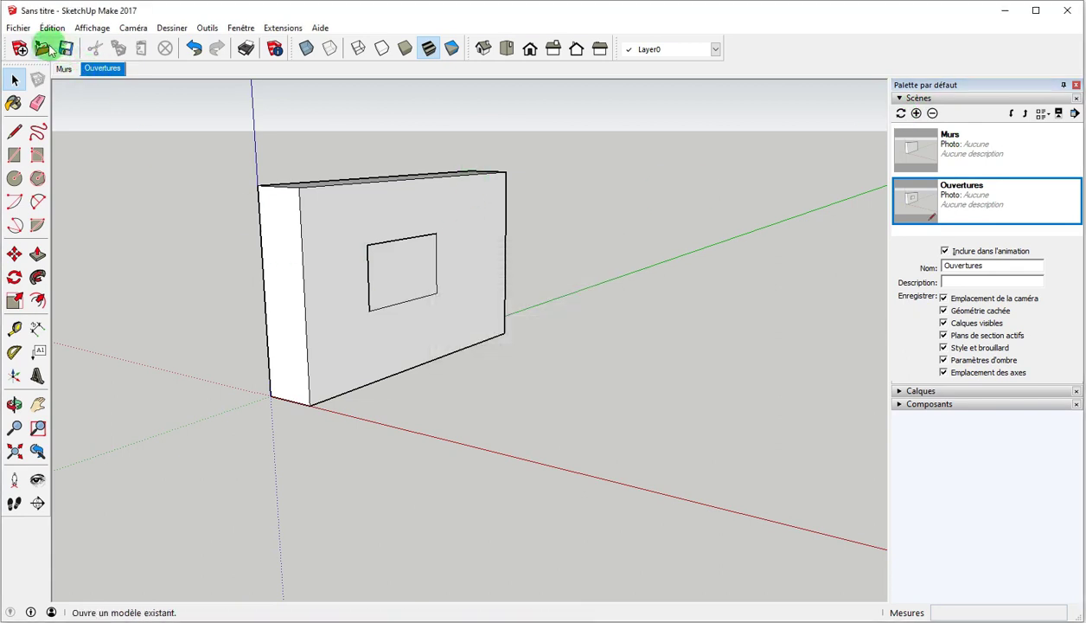
left_click(64, 69)
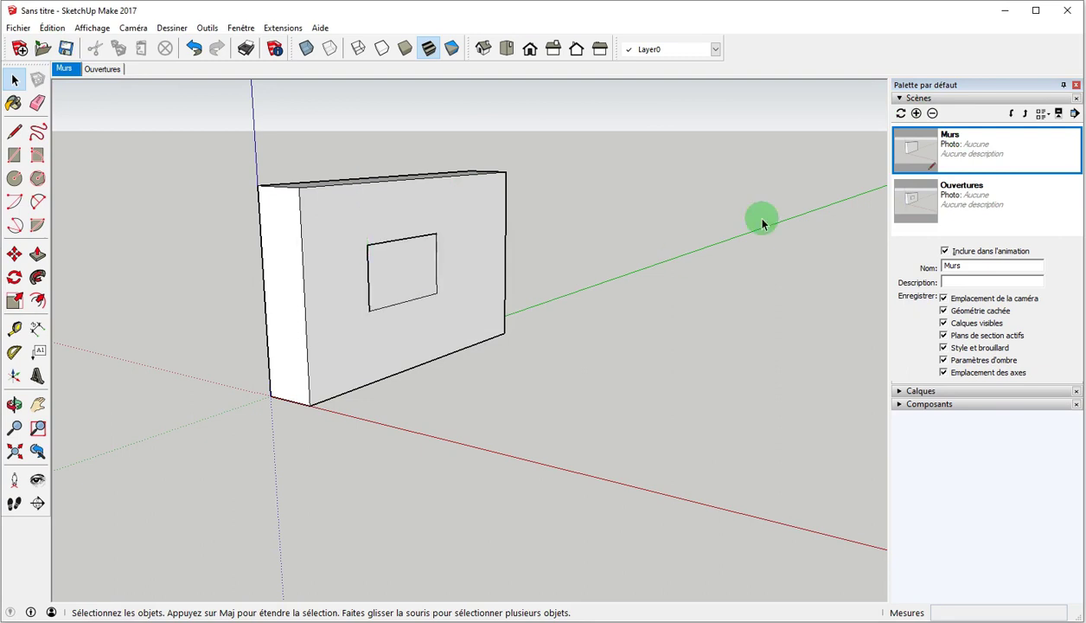
left_click(901, 114)
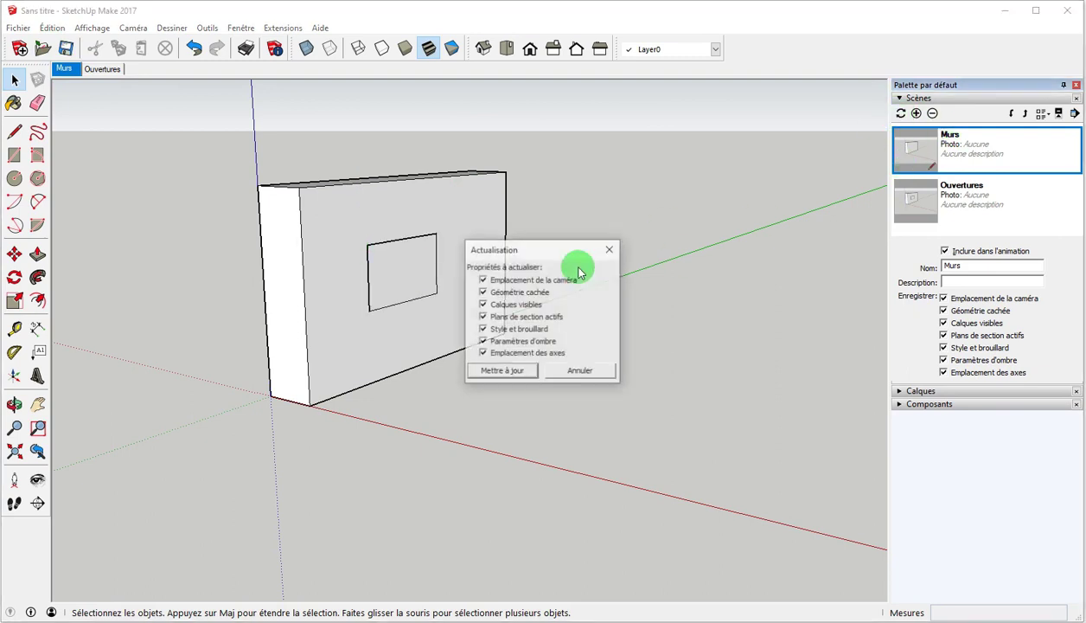
left_click(494, 371)
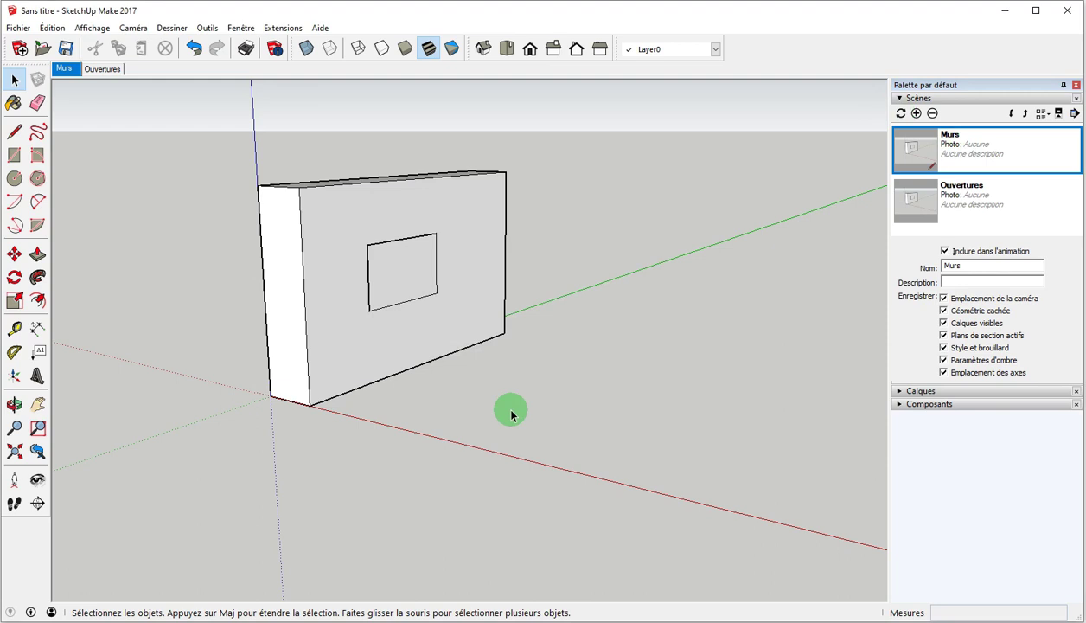
Move the wall with the opening about 3109 mm along the red axis away from the solid wall
key("m")
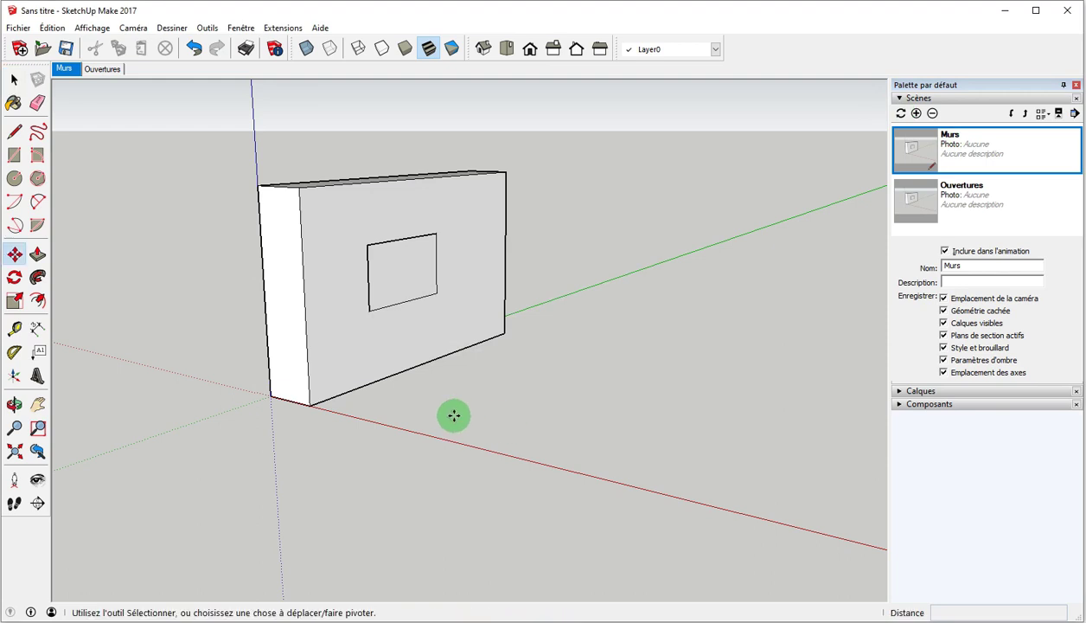
left_click(343, 378)
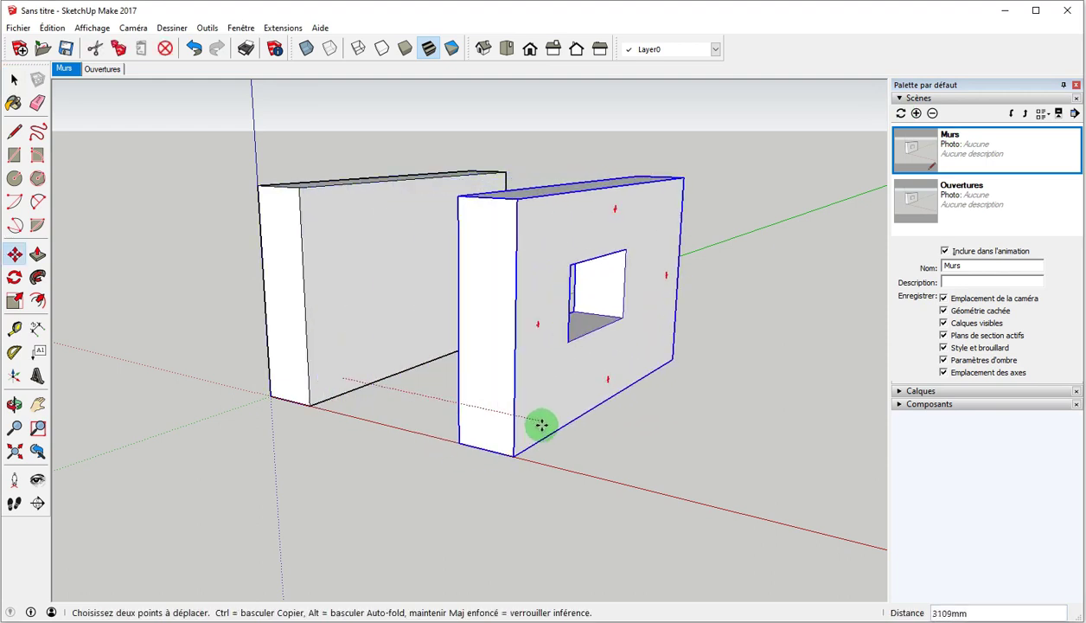
left_click(546, 431)
key("space")
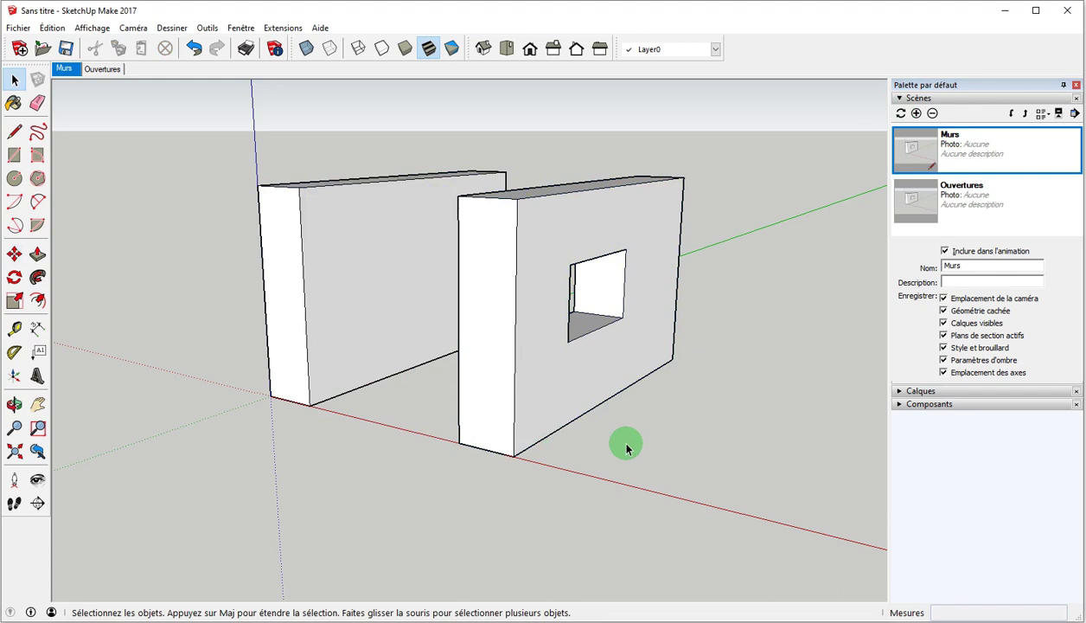
Create two new layers named Murs and Ouvertures
left_click(898, 394)
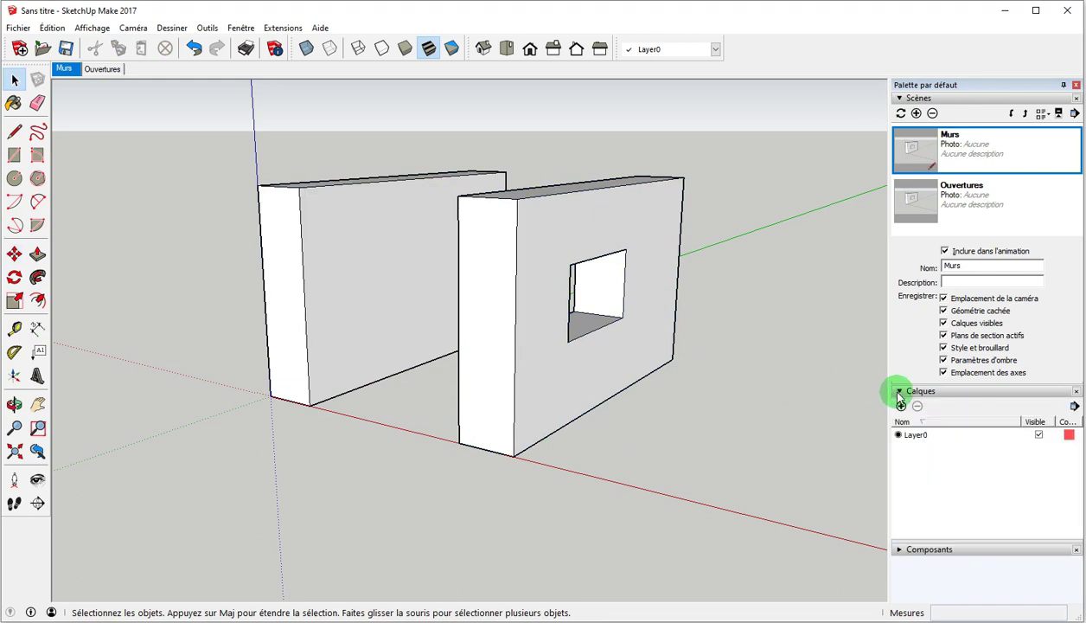
left_click(901, 406)
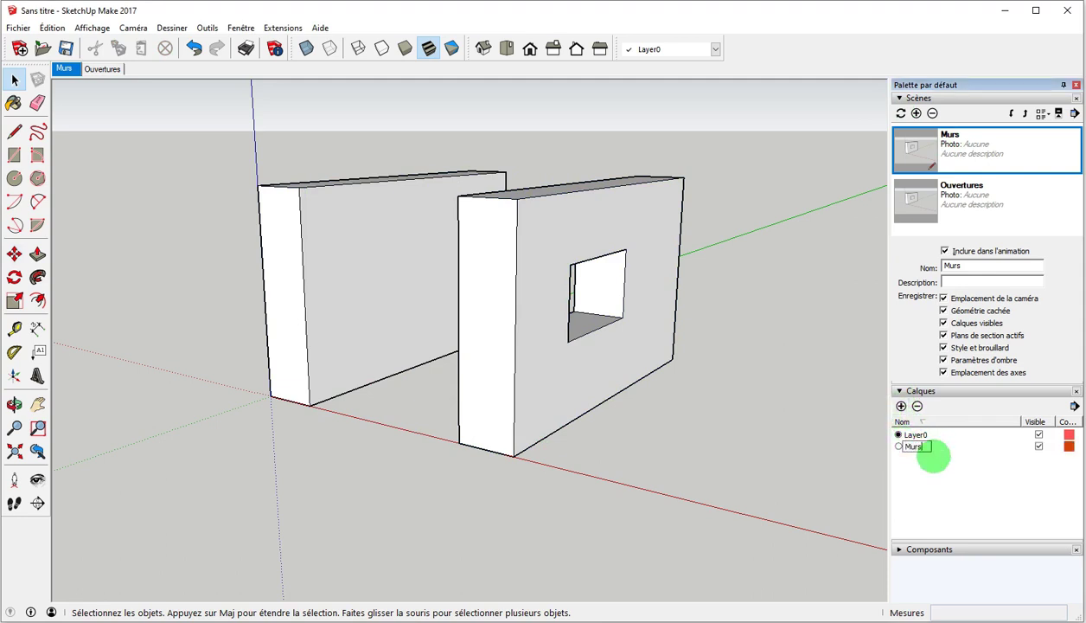
left_click(901, 406)
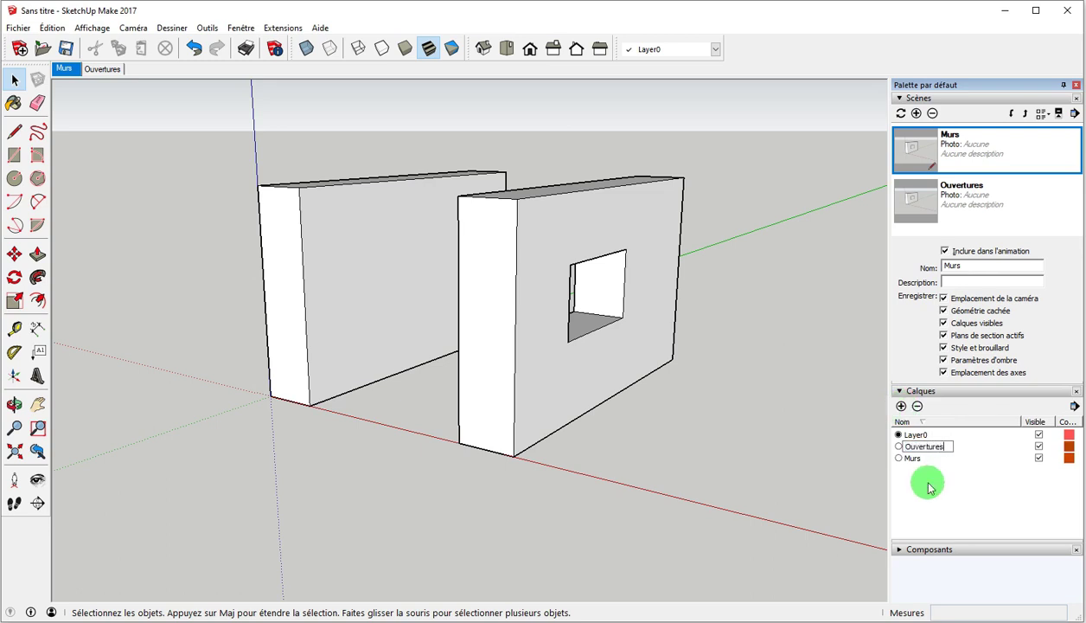
left_click(928, 486)
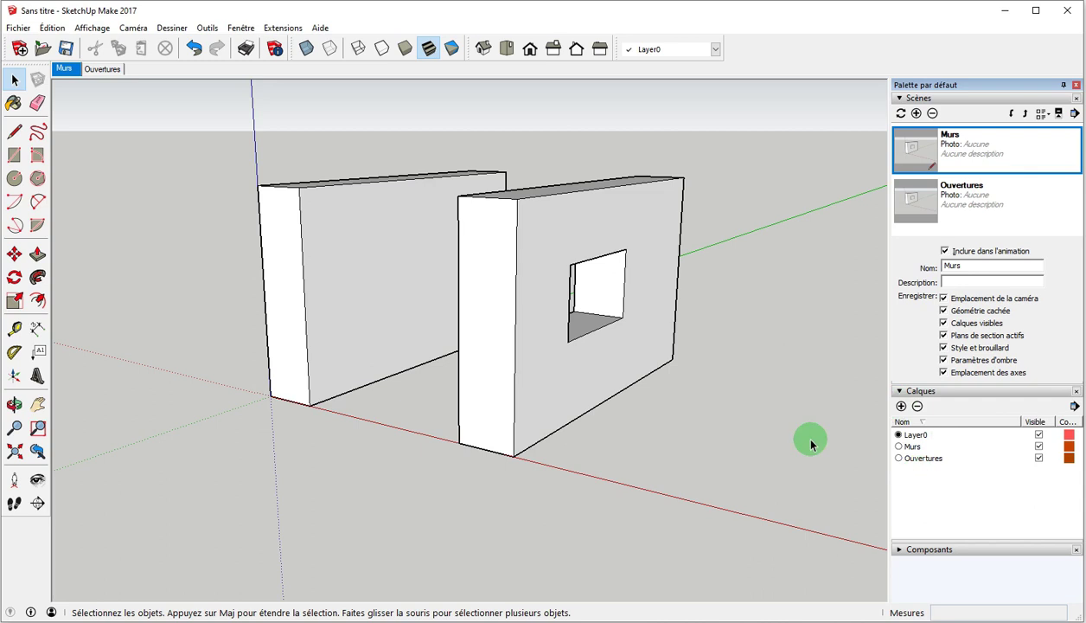
Assign the solid wall to the Murs layer and the wall with the opening to the Ouvertures layer
left_click(368, 278)
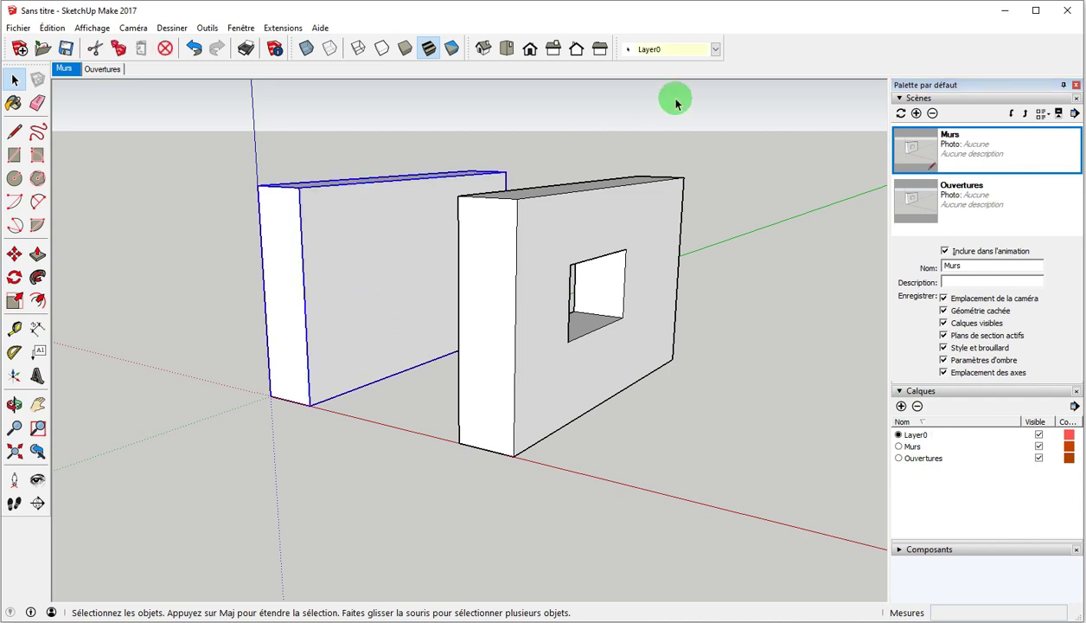
left_click(715, 49)
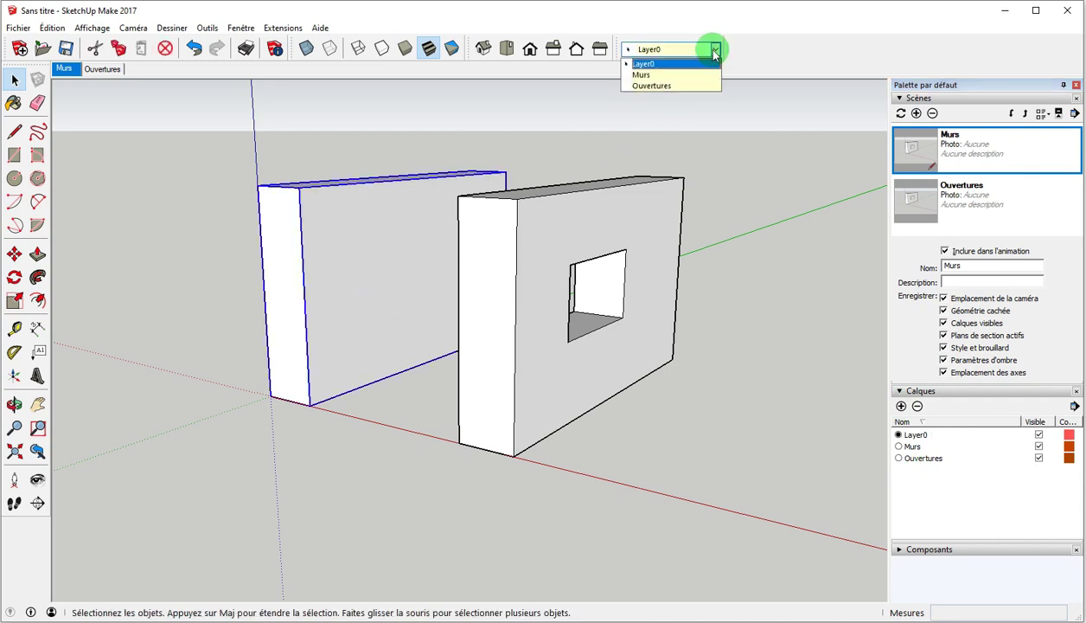
left_click(668, 76)
left_click(605, 216)
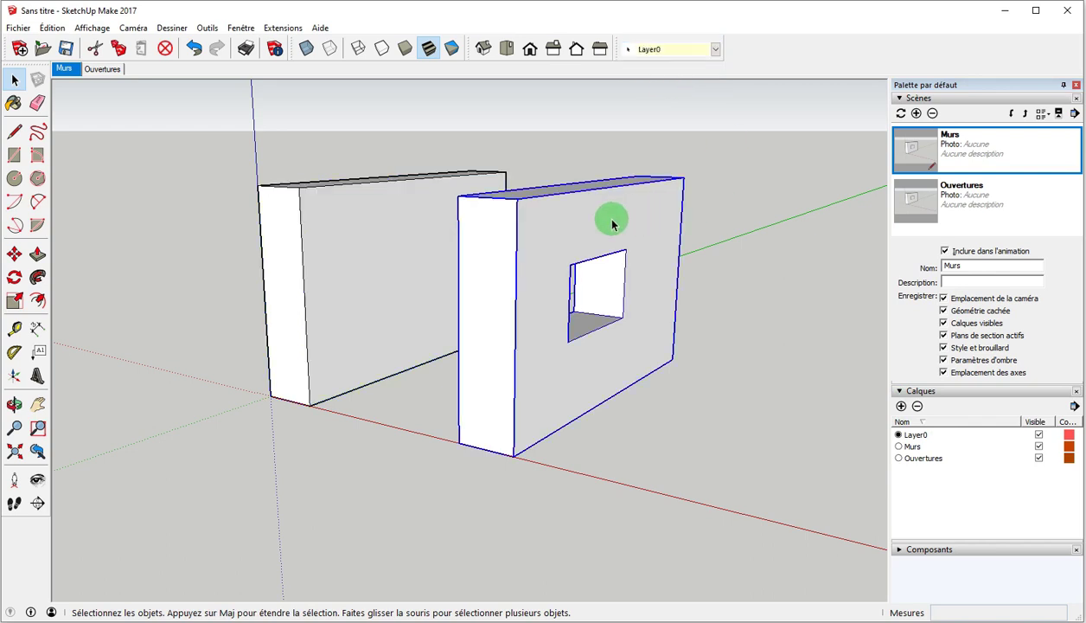
left_click(715, 49)
left_click(680, 86)
left_click(733, 199)
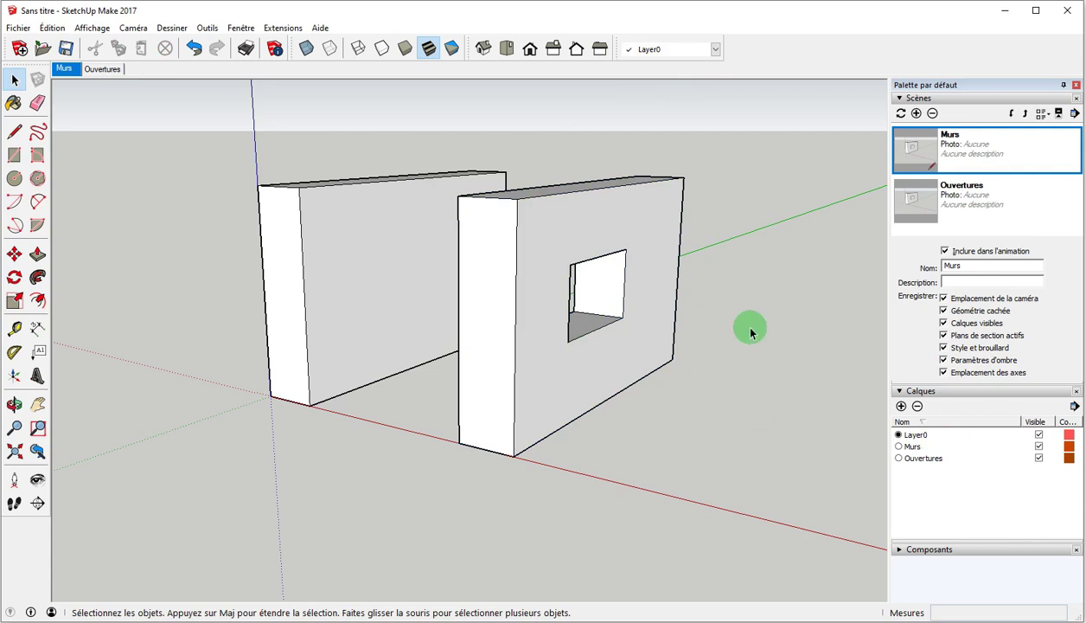
Move the wall with the opening back onto the solid wall so that their lower corners coincide at the origin
key("m")
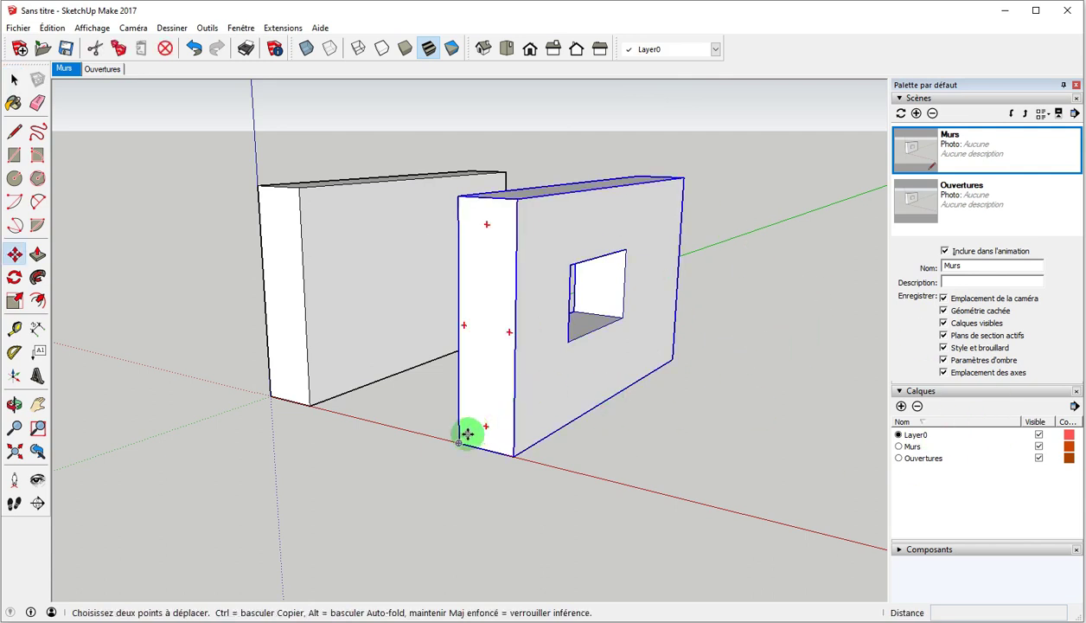
left_click_drag(459, 443, 335, 400)
key("space")
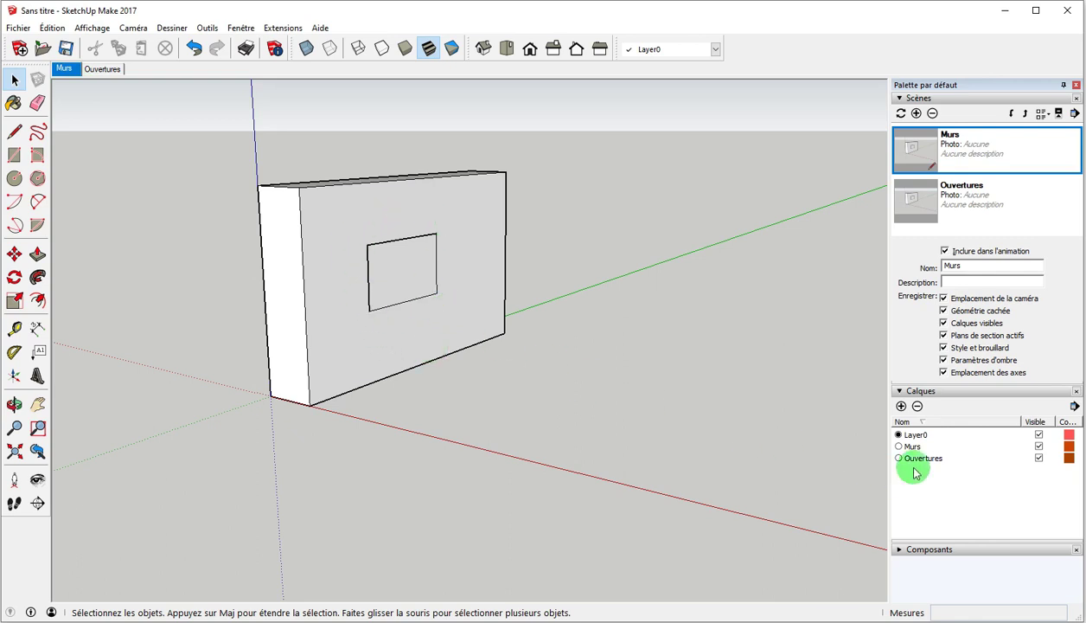
Hide the Ouvertures layer and update the Murs scene to save that layer visibility
left_click(1040, 459)
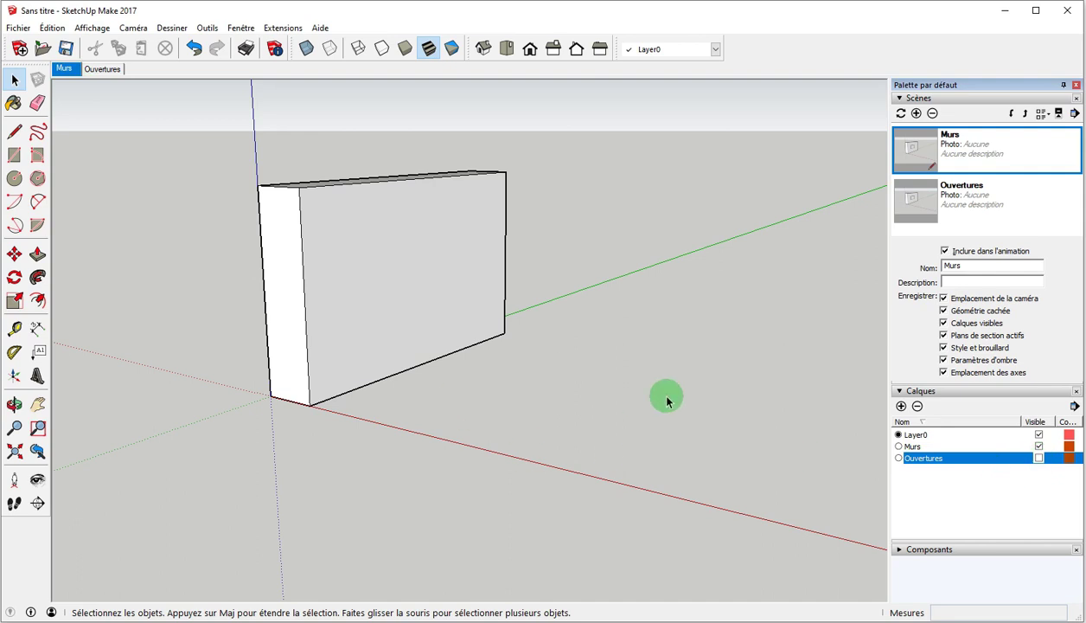
left_click(900, 114)
left_click(498, 372)
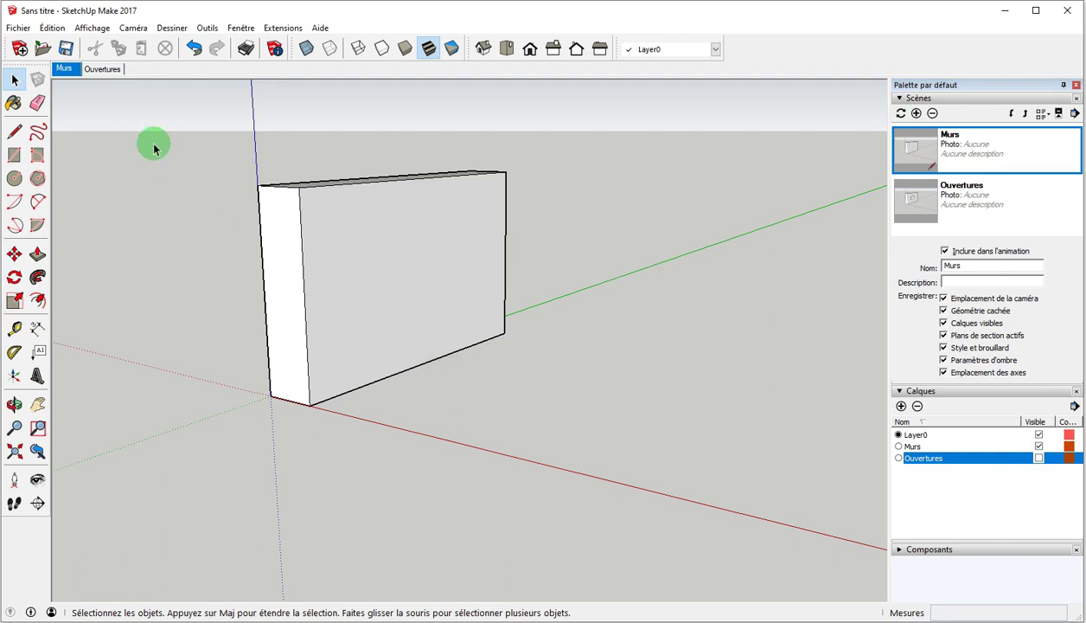
Update the Ouvertures scene with the Murs layer hidden, and check it by switching between the two scenes
left_click(105, 69)
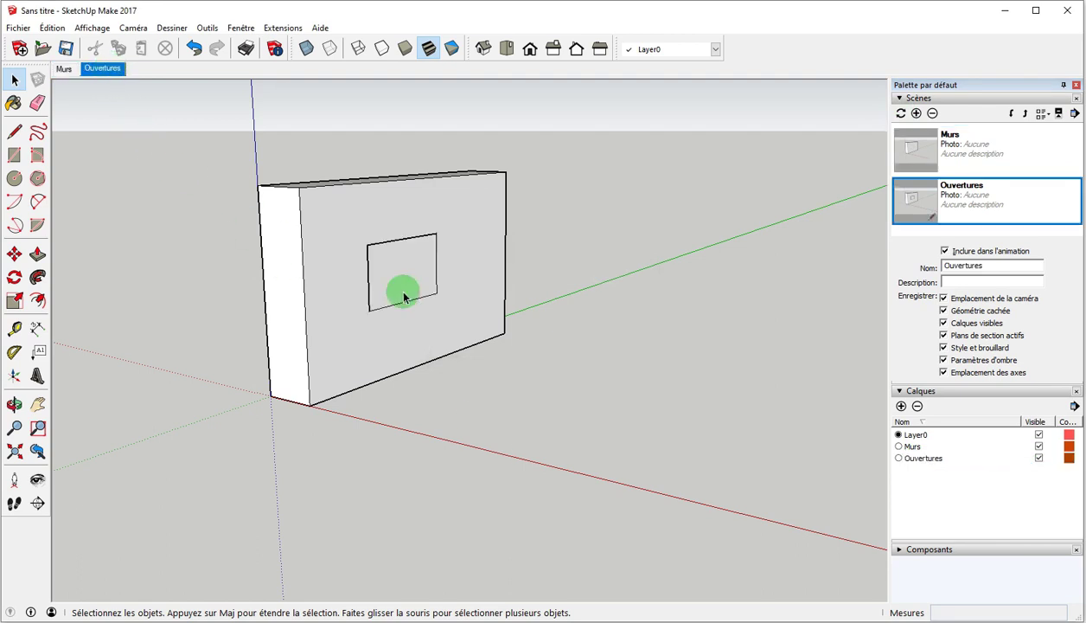
left_click(1040, 446)
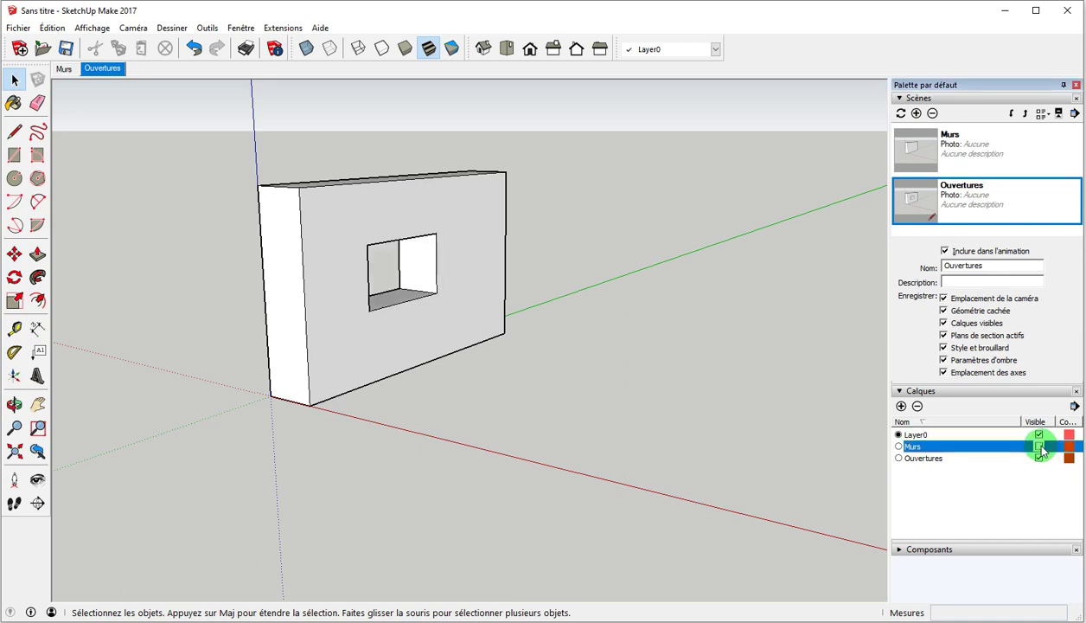
left_click(900, 113)
left_click(498, 371)
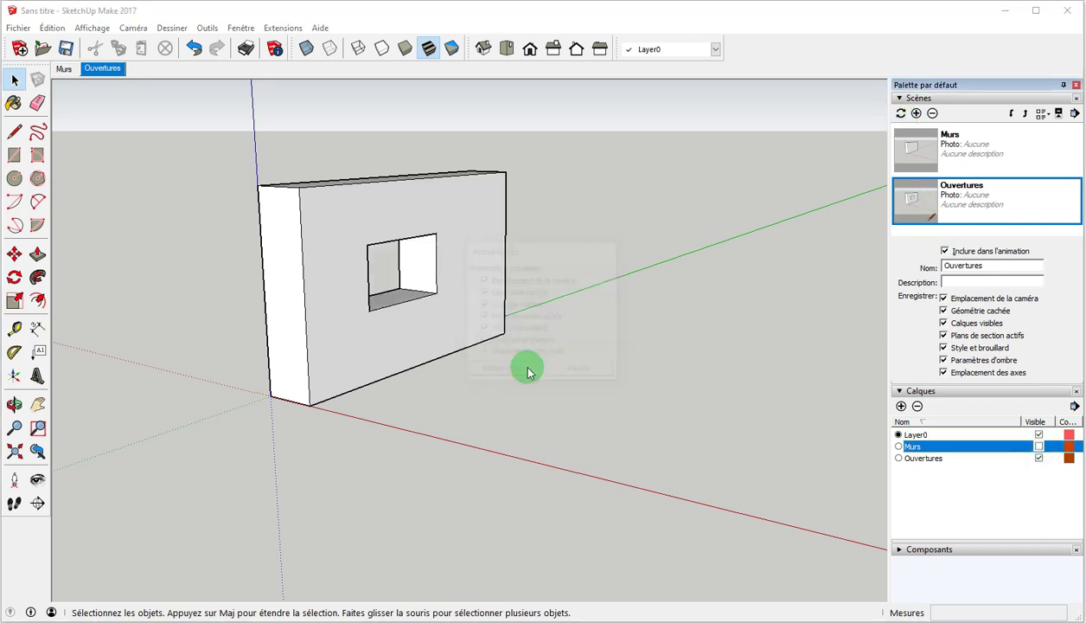
left_click(64, 69)
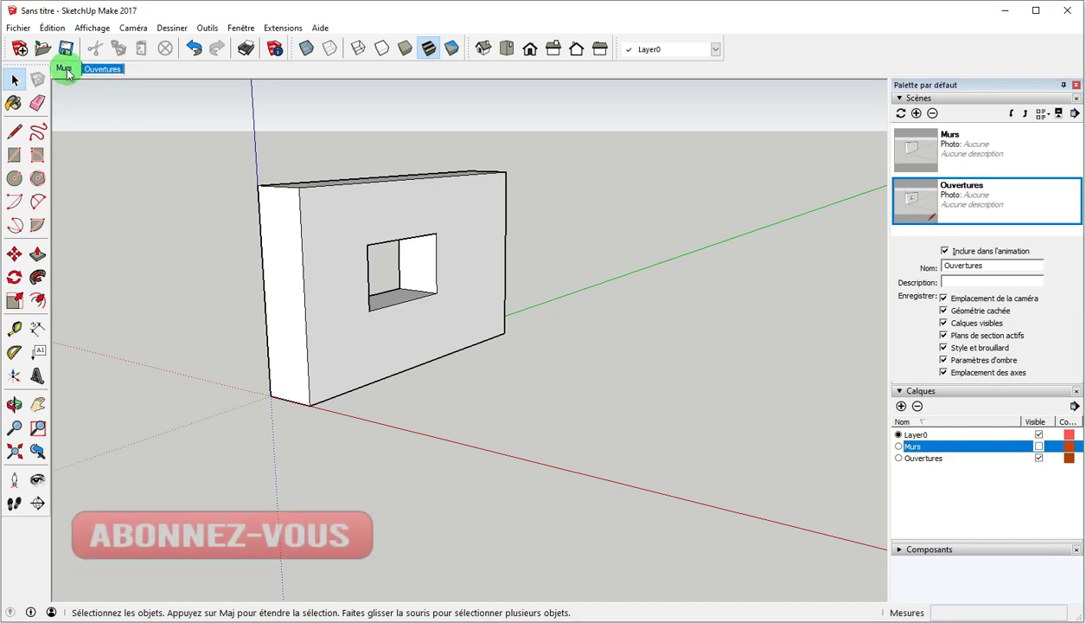
left_click(102, 68)
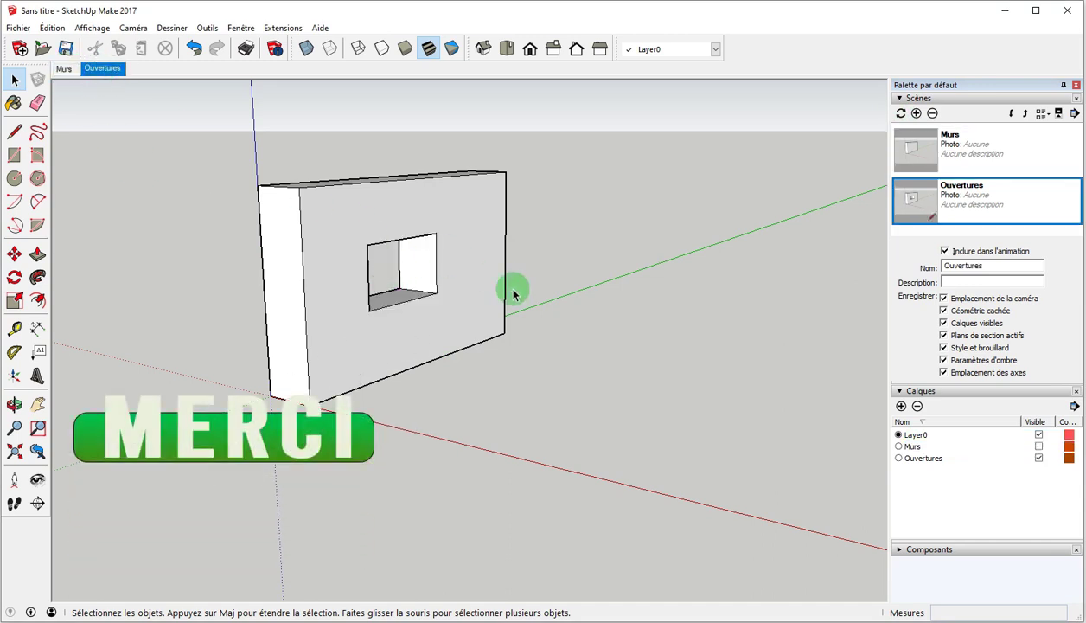